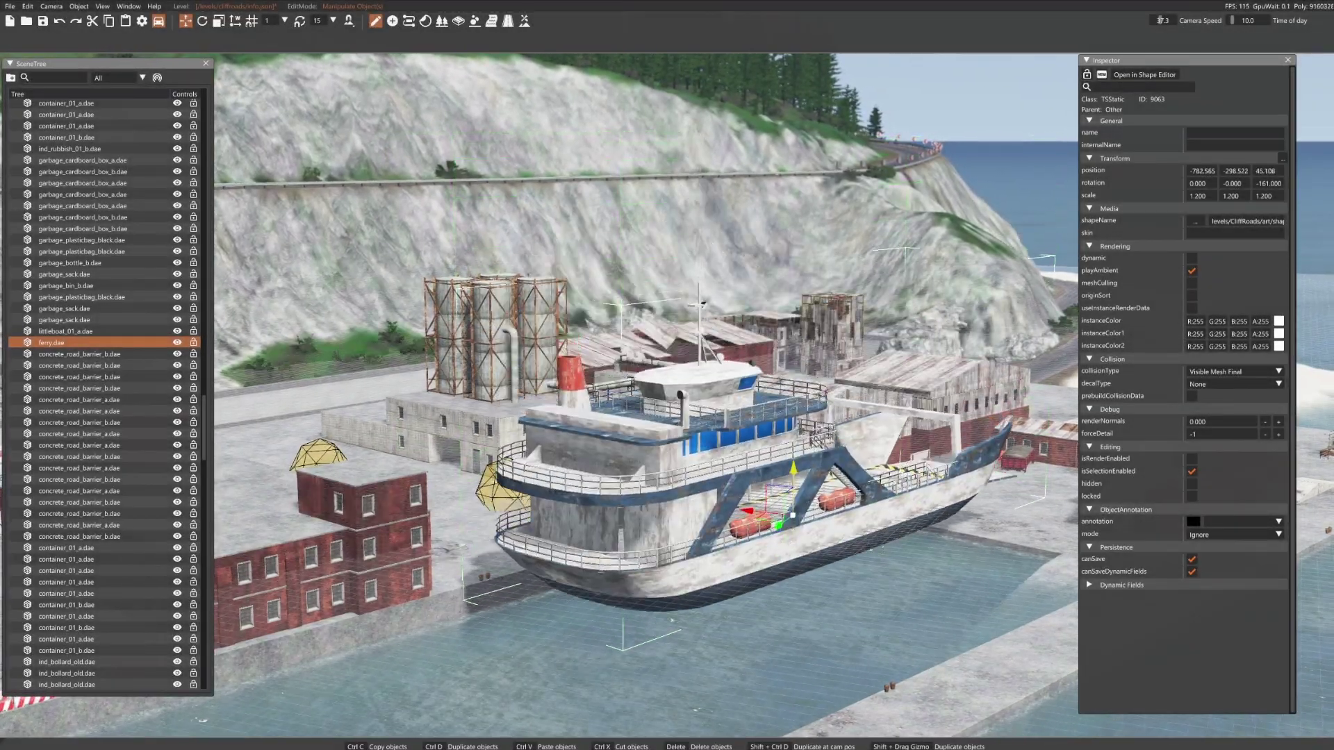
Look over the Natural Playground 0.9 mod page, including its description and screenshots
key("s")
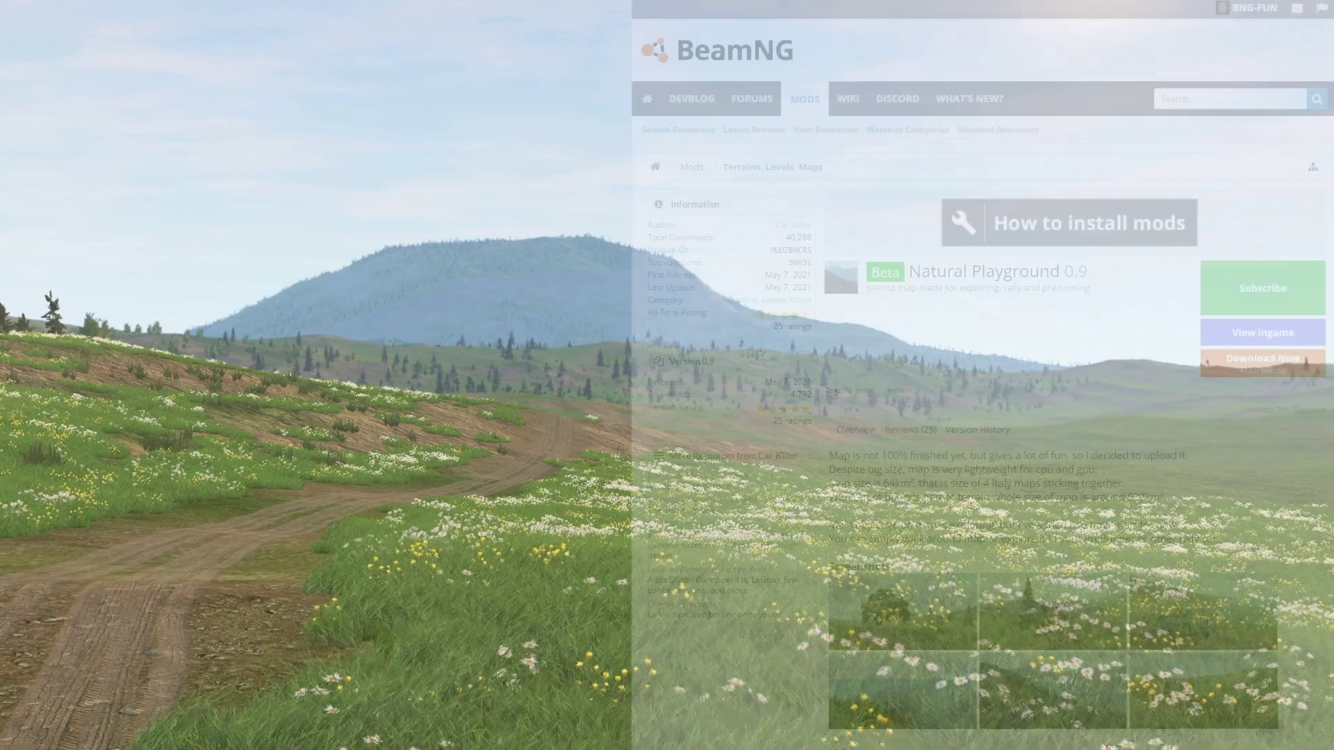
scroll(982, 417, "down", 3)
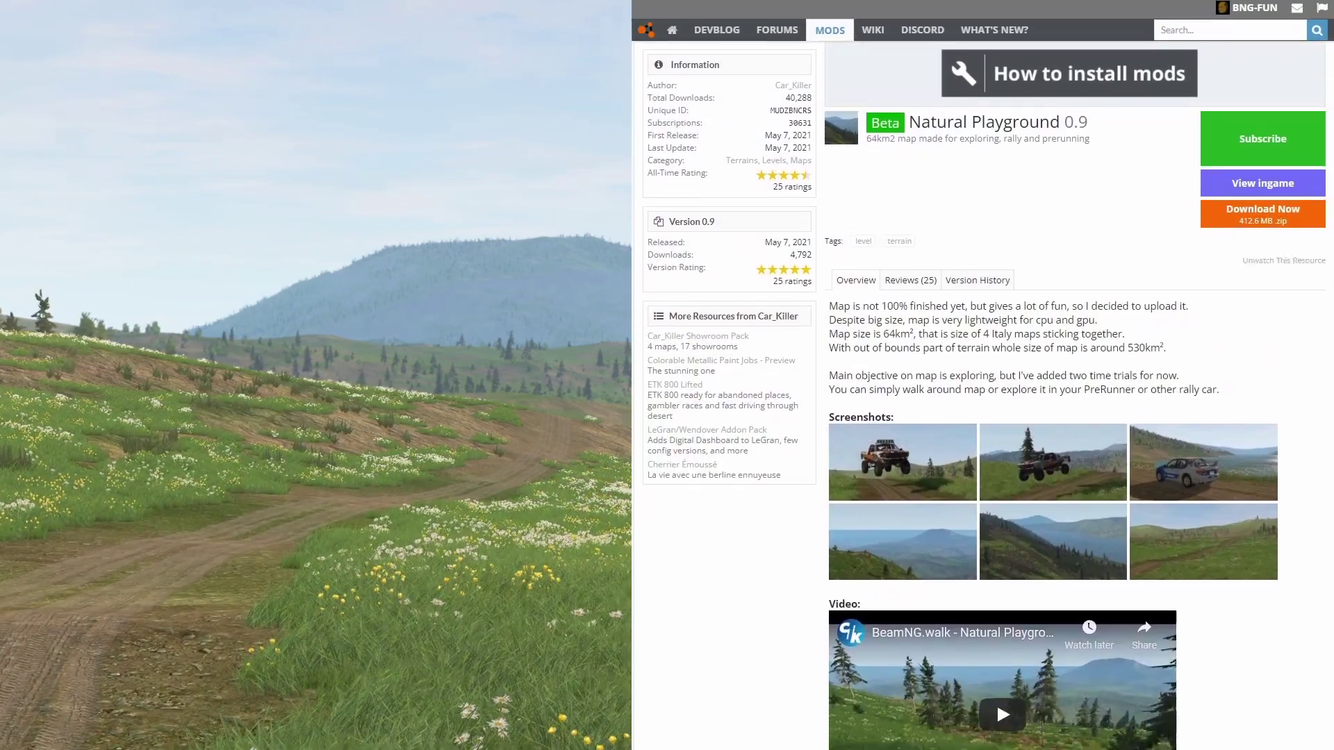
scroll(982, 416, "down", 3)
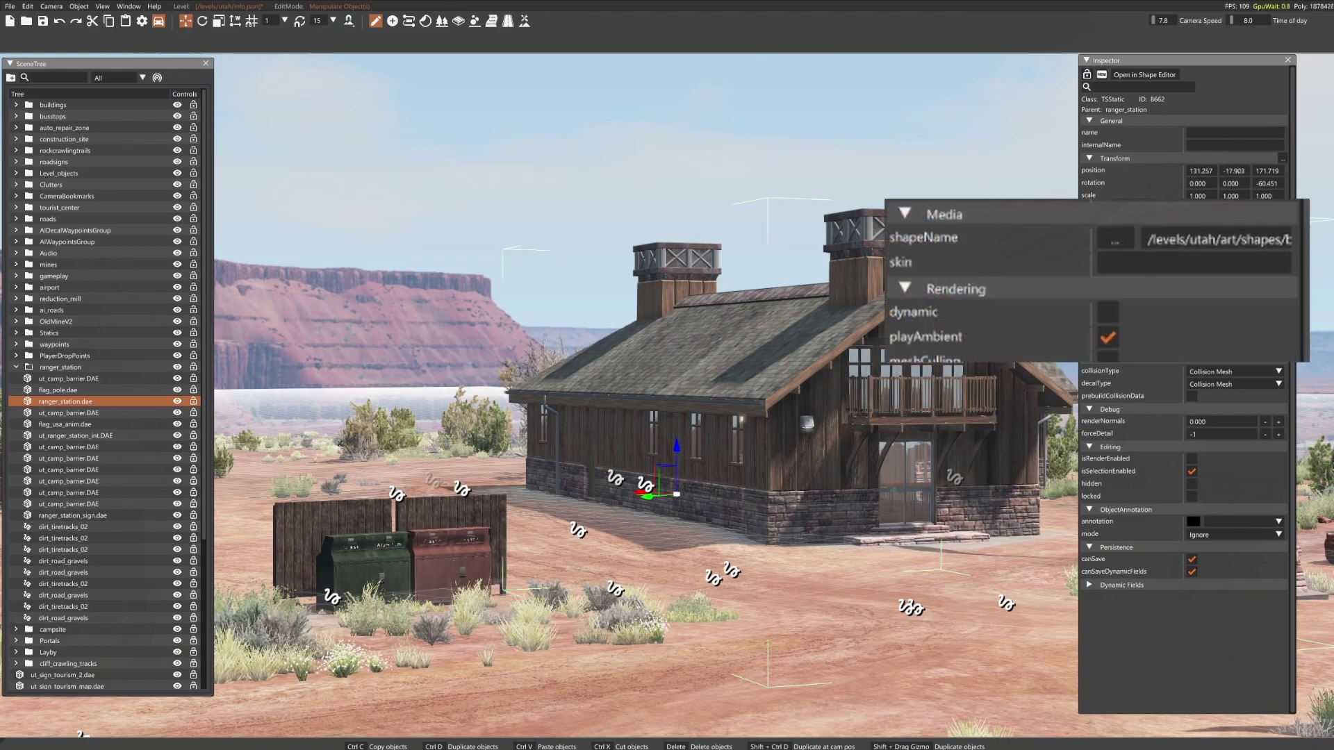
Inspect the shapeName file path of the ranger_station.dae object in the Utah level
left_click_drag(1186, 220, 1283, 220)
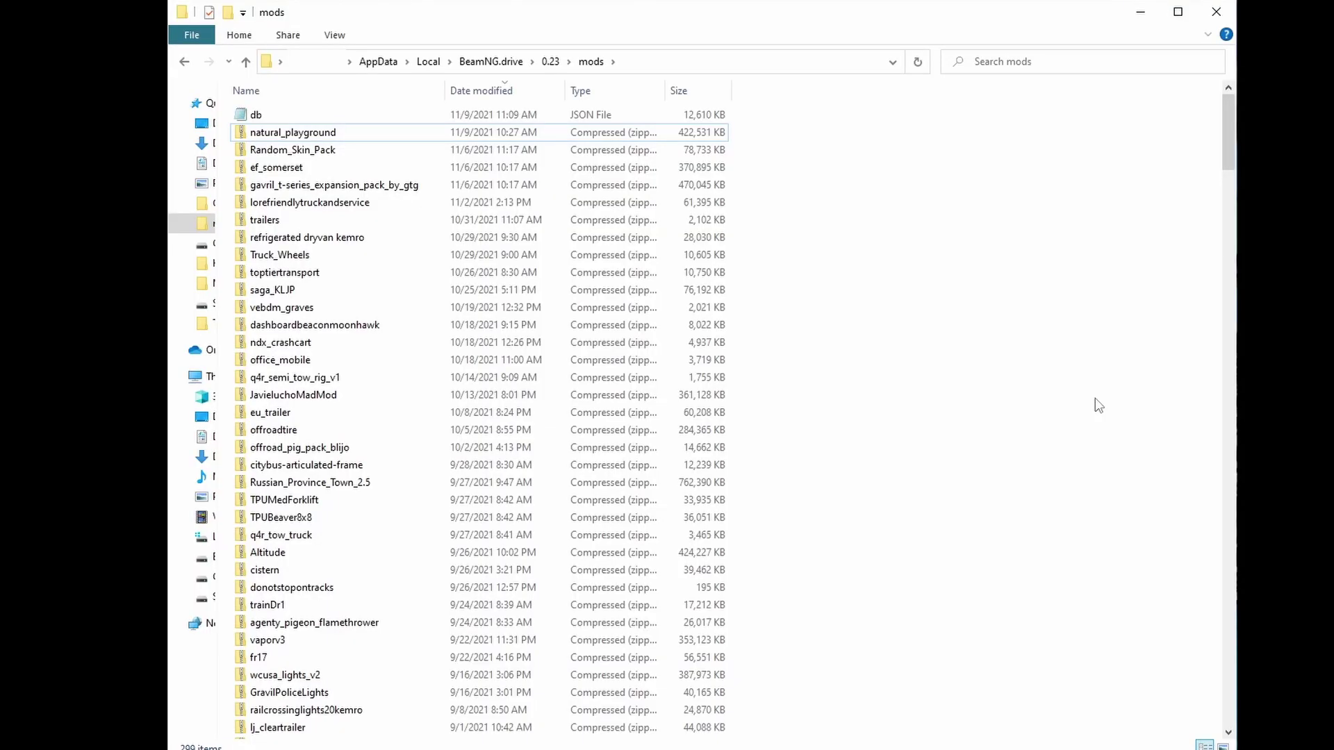
Extract the natural_playground zip in the BeamNG.drive mods folder to a natural_playground folder in the same location
left_click(428, 138)
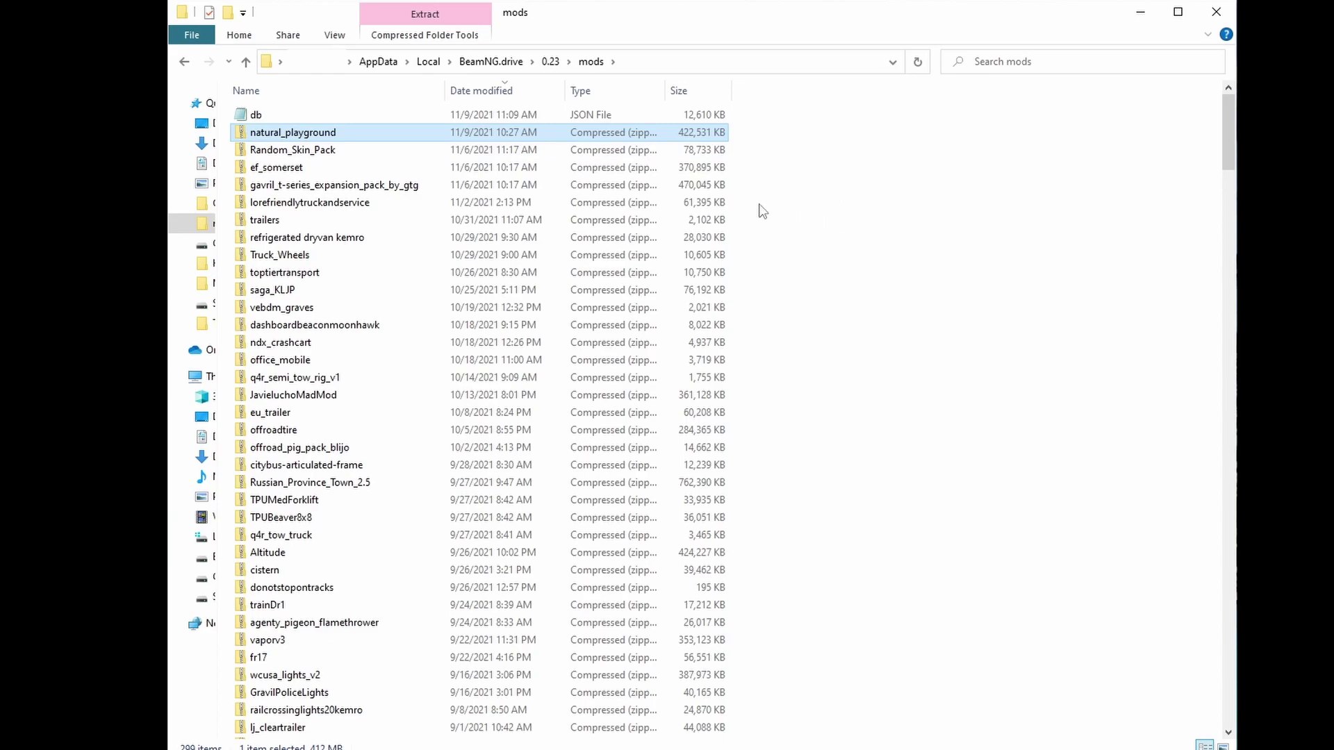
right_click(340, 132)
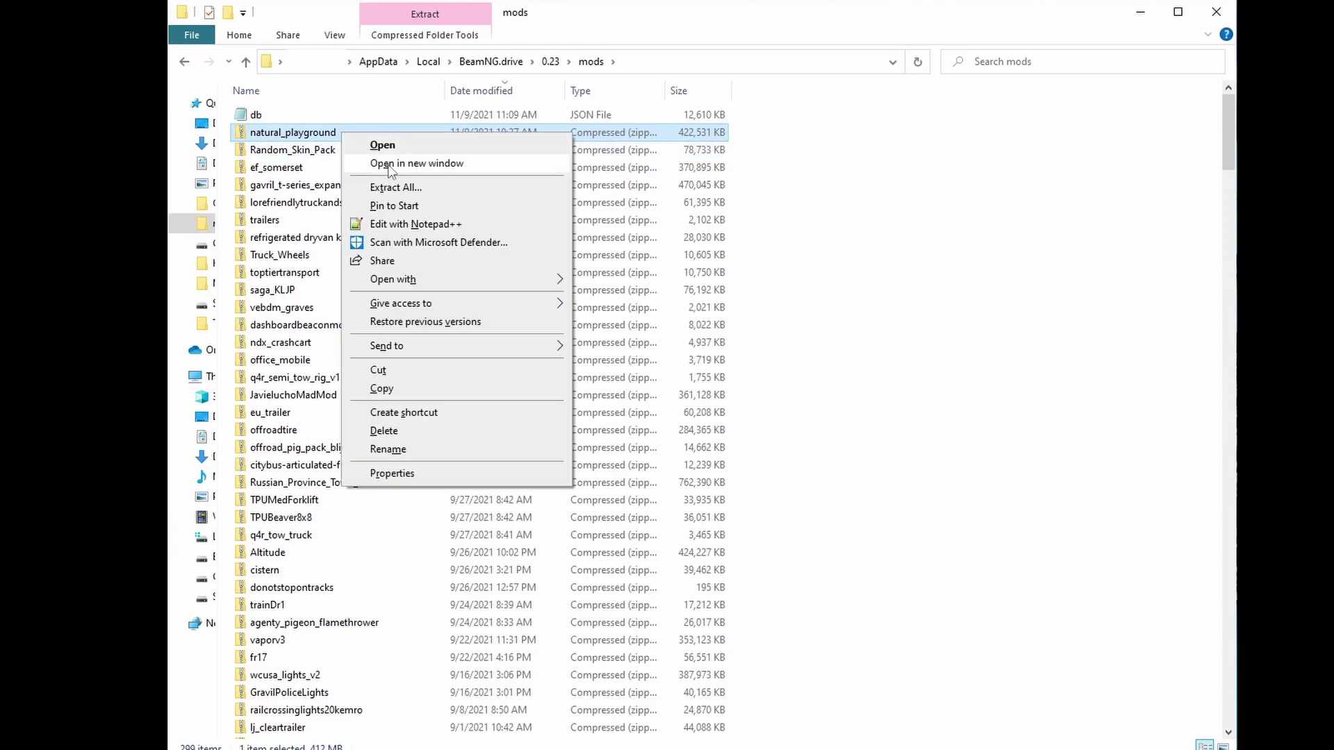
left_click(400, 188)
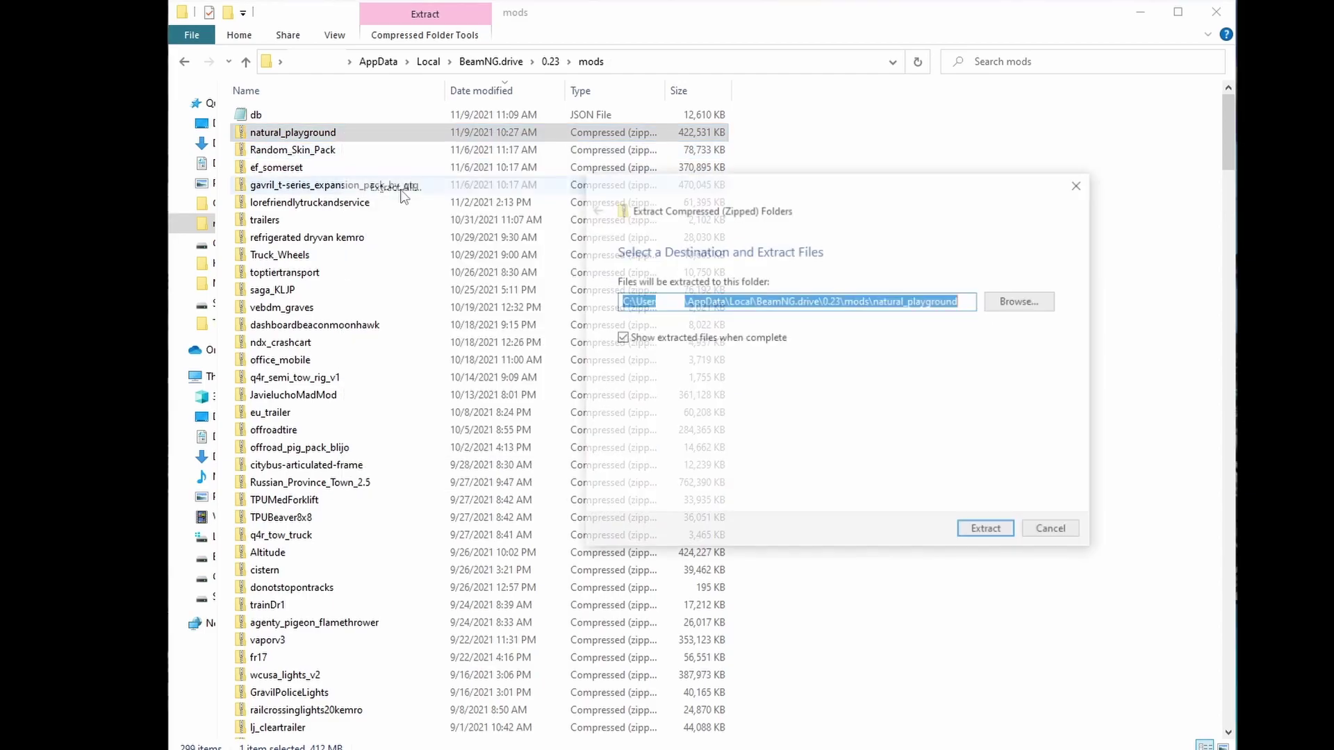
left_click(1009, 532)
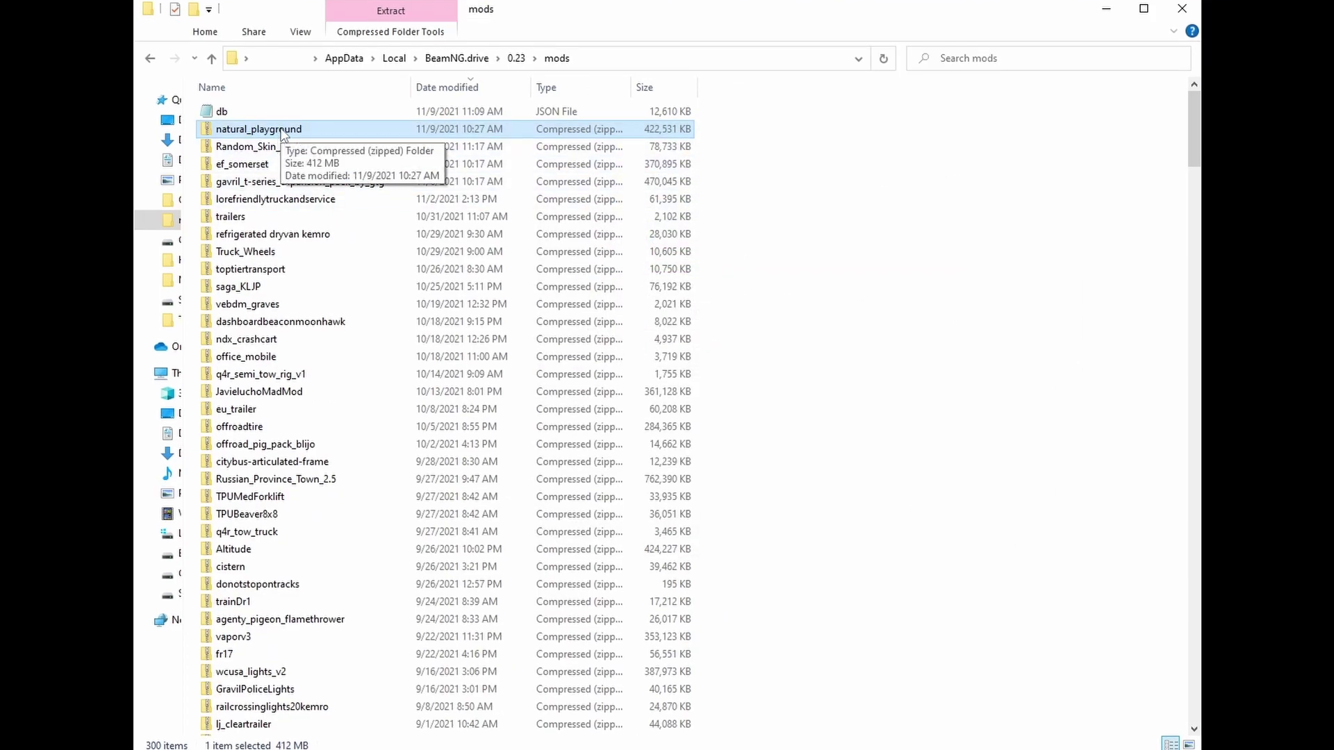
Delete the natural_playground zip and move the extracted natural_playground folder into the unpacked folder
key("Delete")
left_click_drag(1194, 129, 1194, 684)
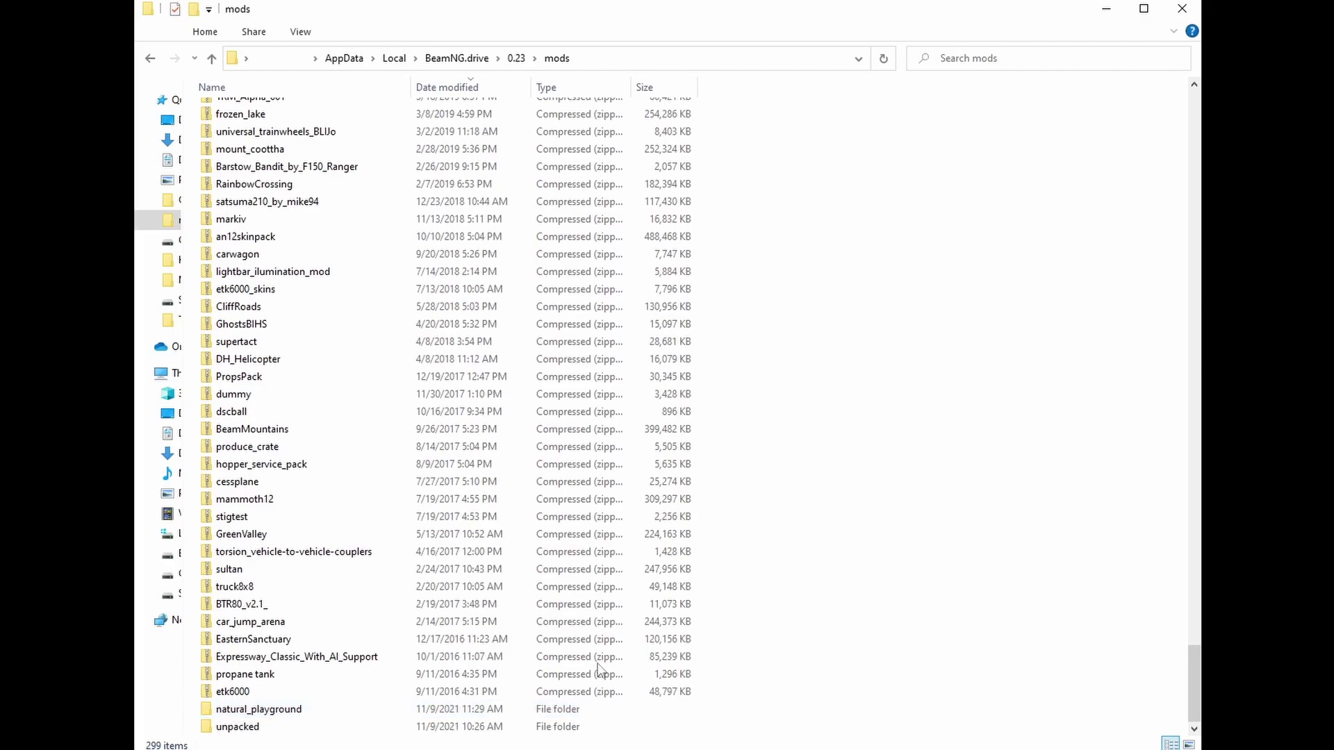
left_click_drag(278, 714, 285, 729)
key("Return")
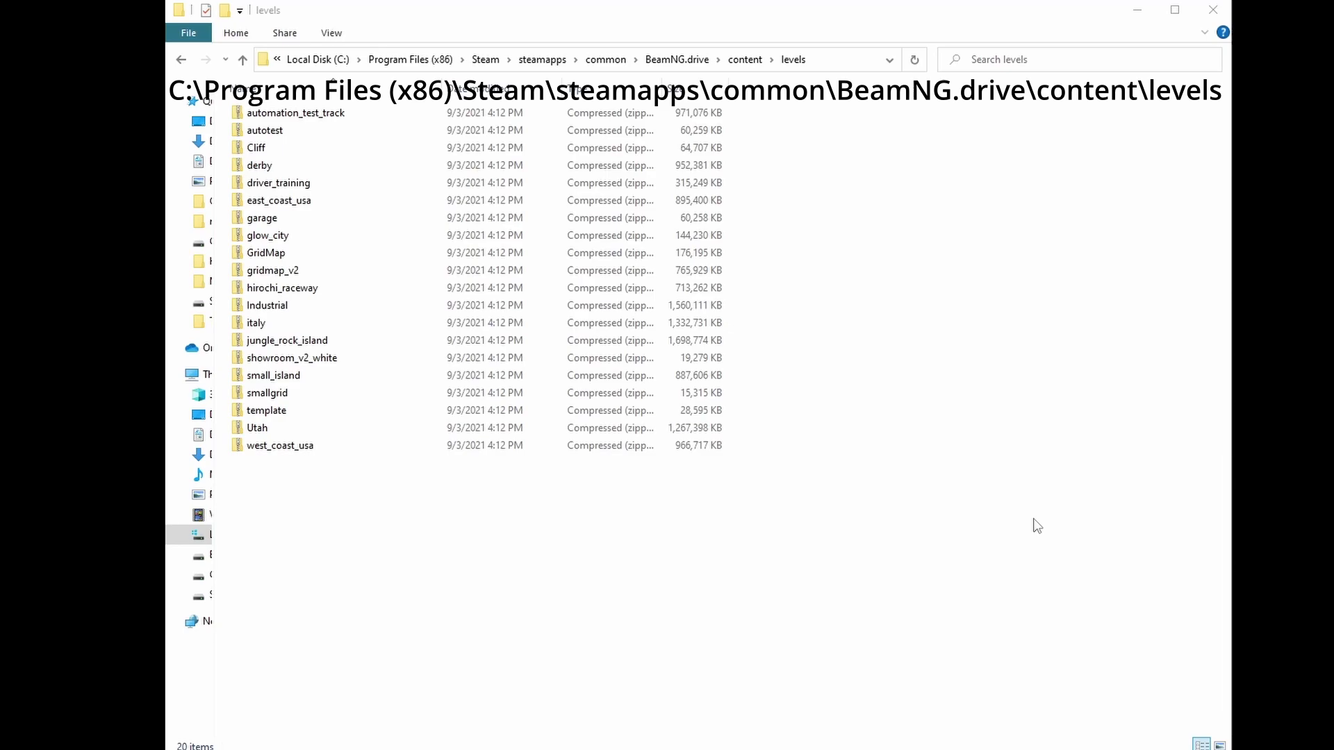
Browse the Utah level archive to levels/Utah/art/shapes/buildings and select ranger_station.dae
double_click(311, 436)
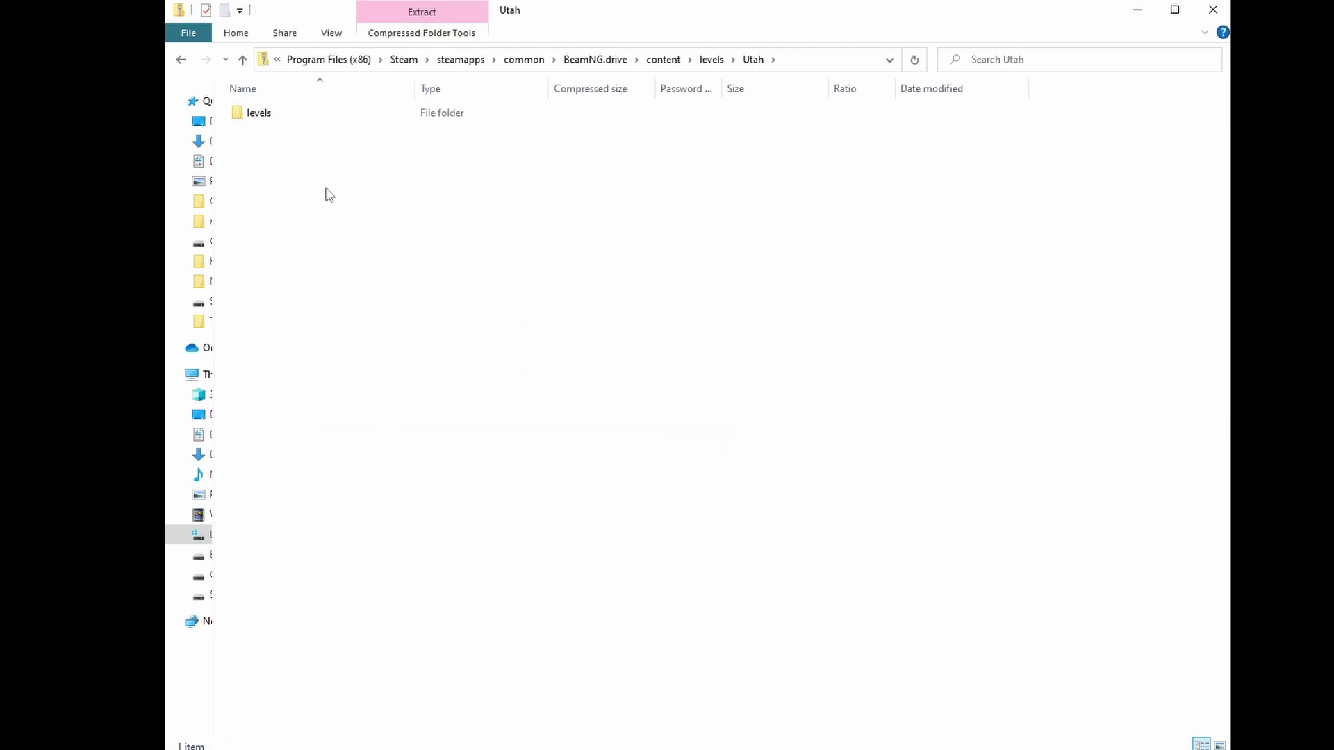
double_click(274, 114)
double_click(274, 112)
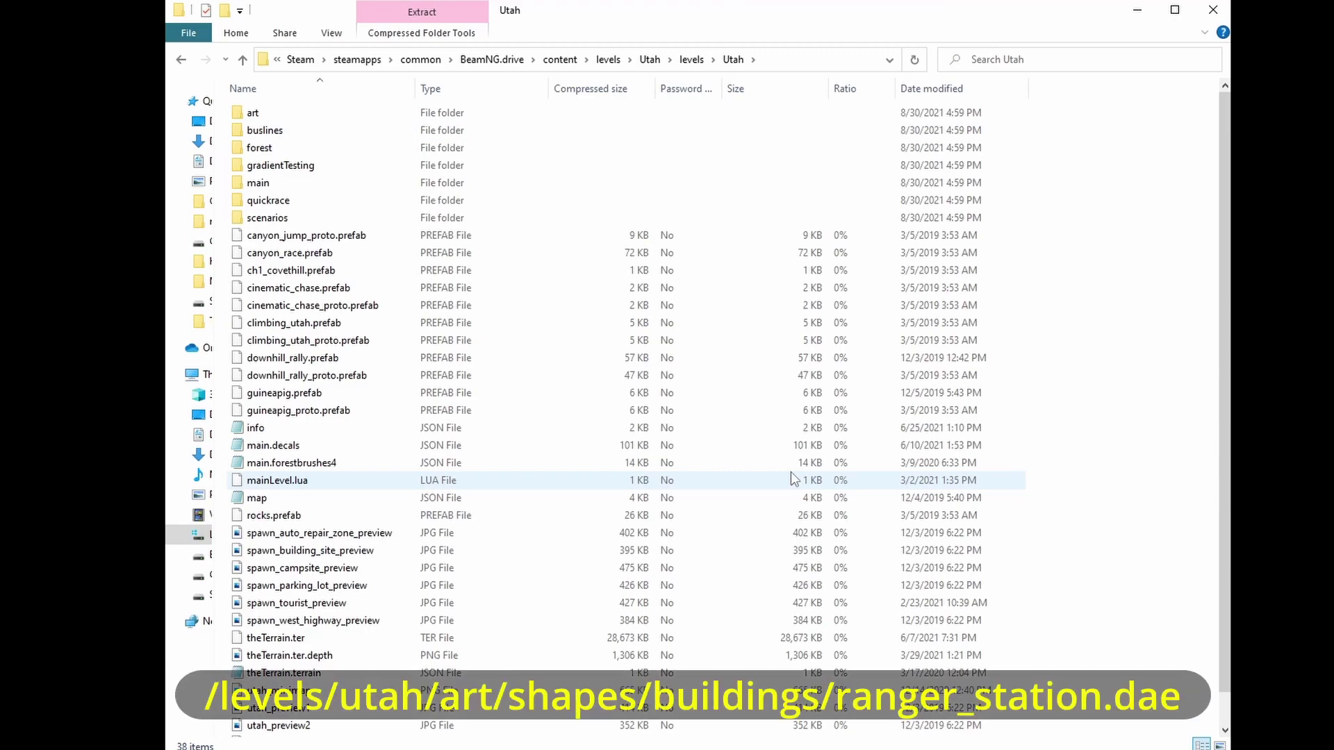
double_click(318, 114)
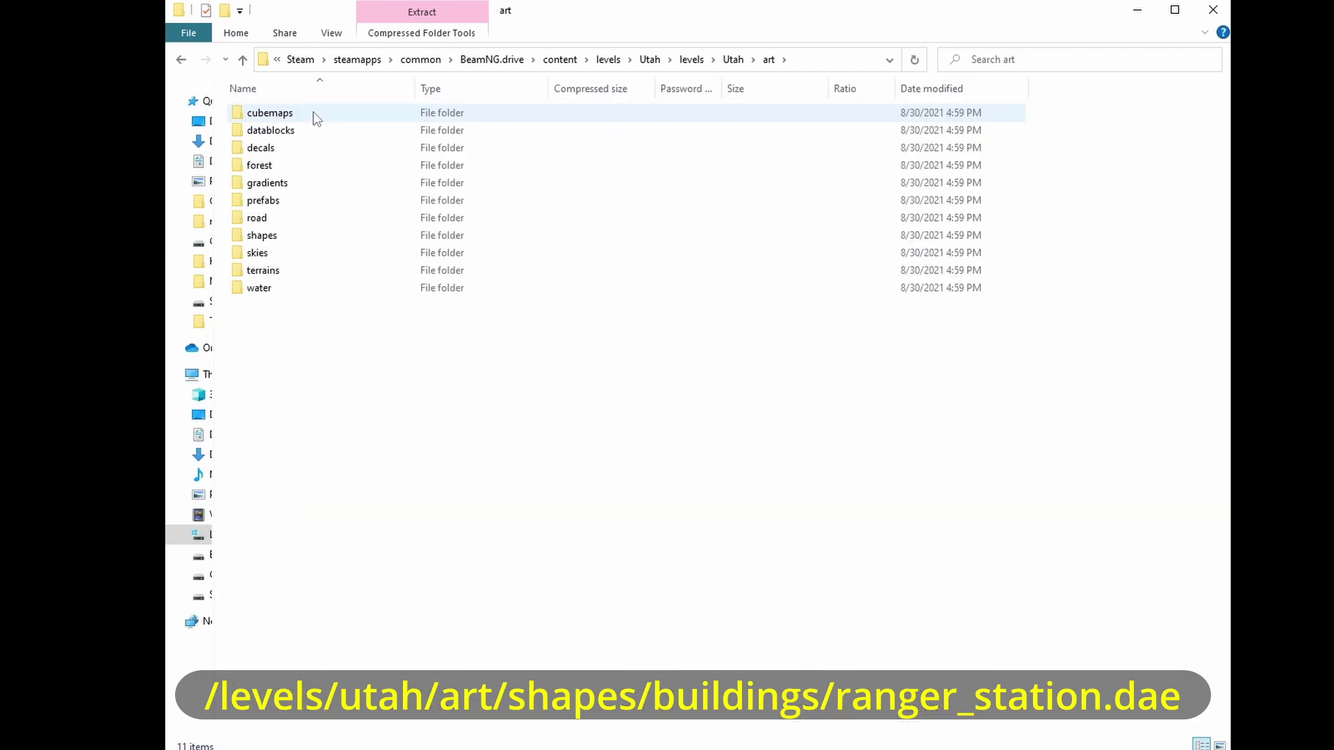
double_click(283, 236)
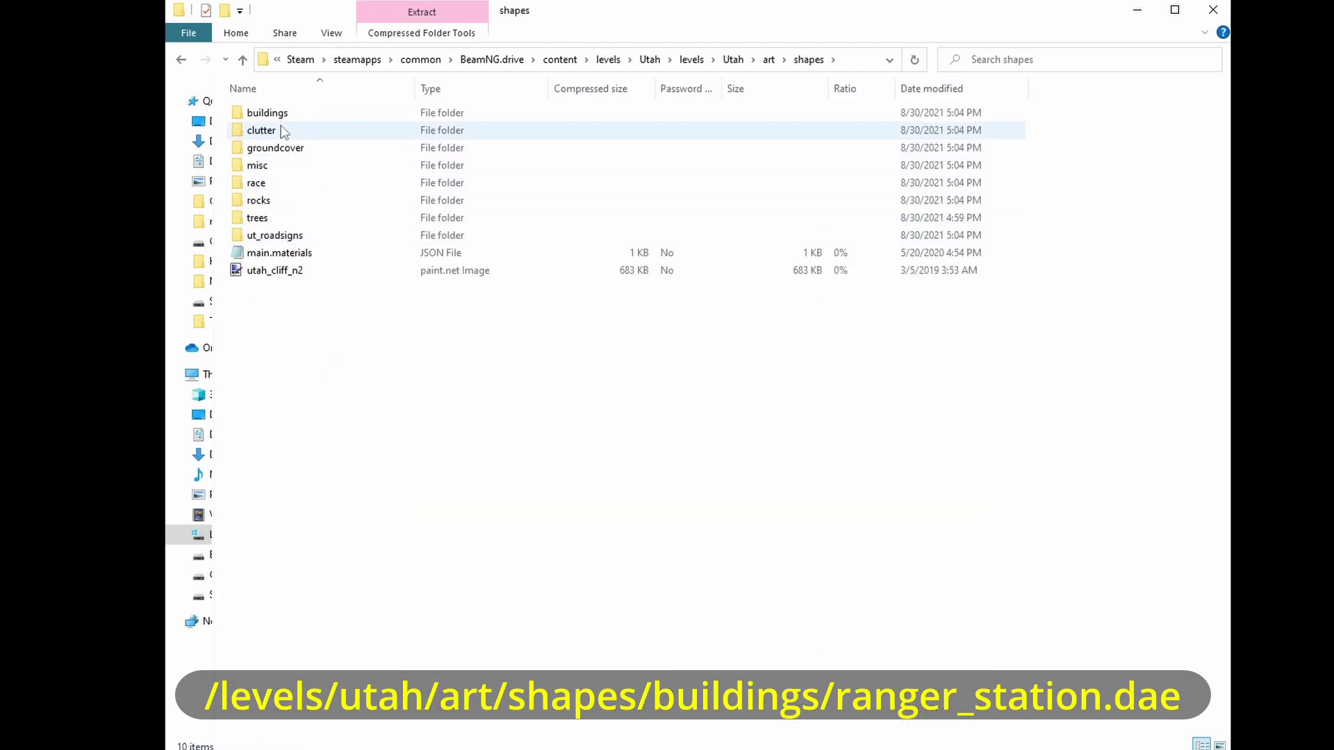
double_click(266, 113)
type("ranger_station.dae")
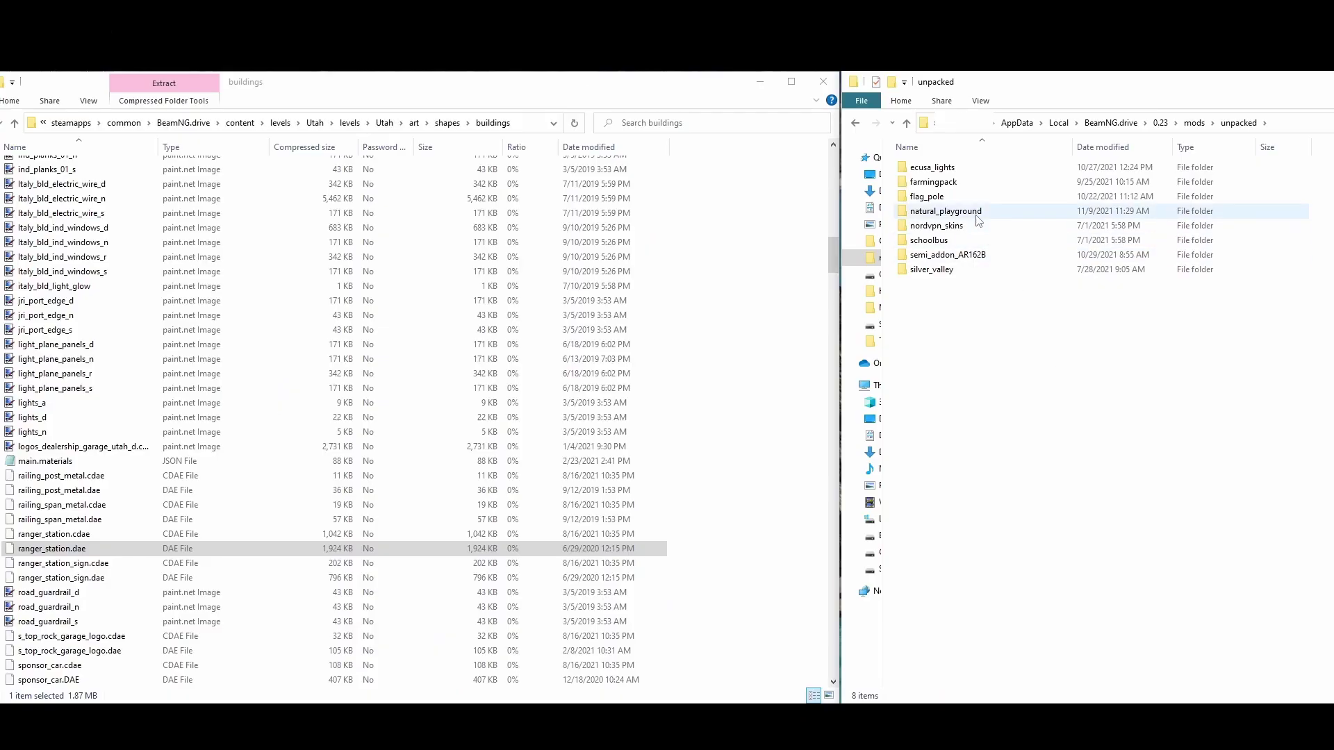
Open the unpacked natural_playground mod's levels/stranding/art/shapes folder alongside the Utah buildings folder
double_click(973, 216)
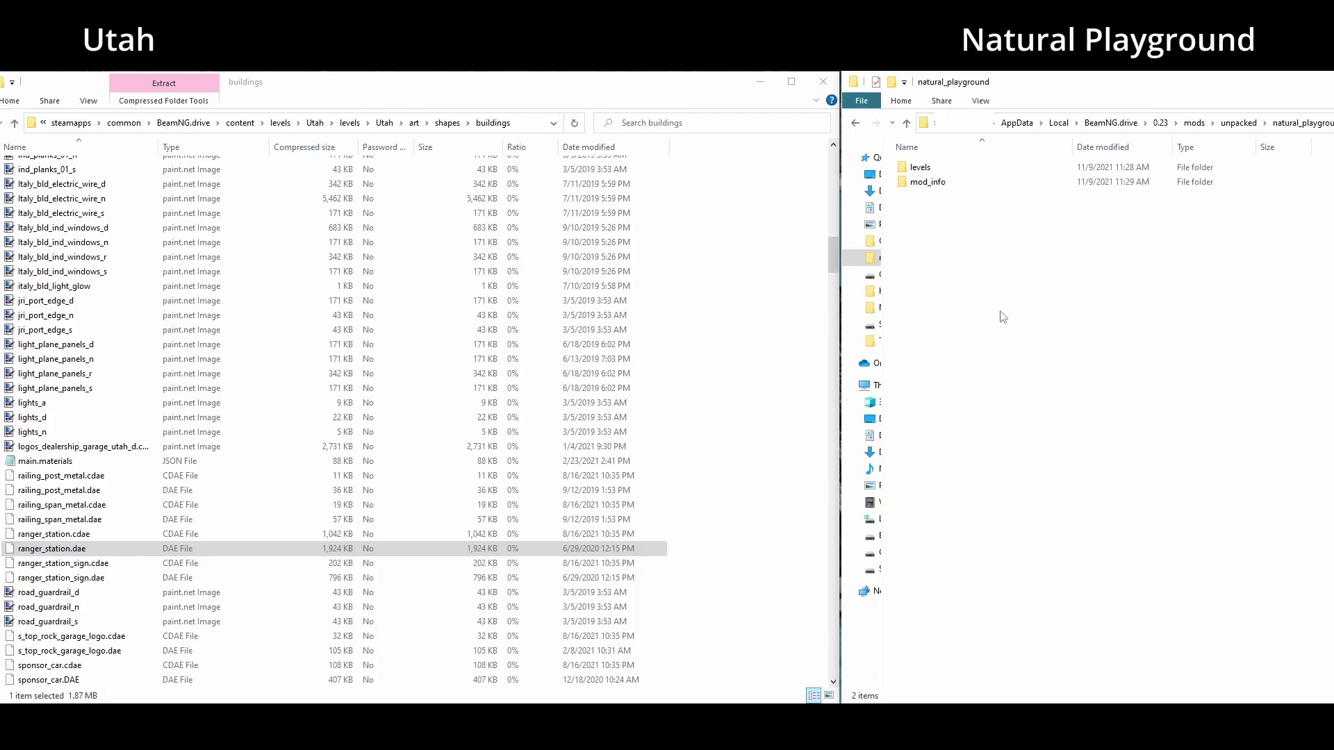
double_click(943, 169)
double_click(943, 169)
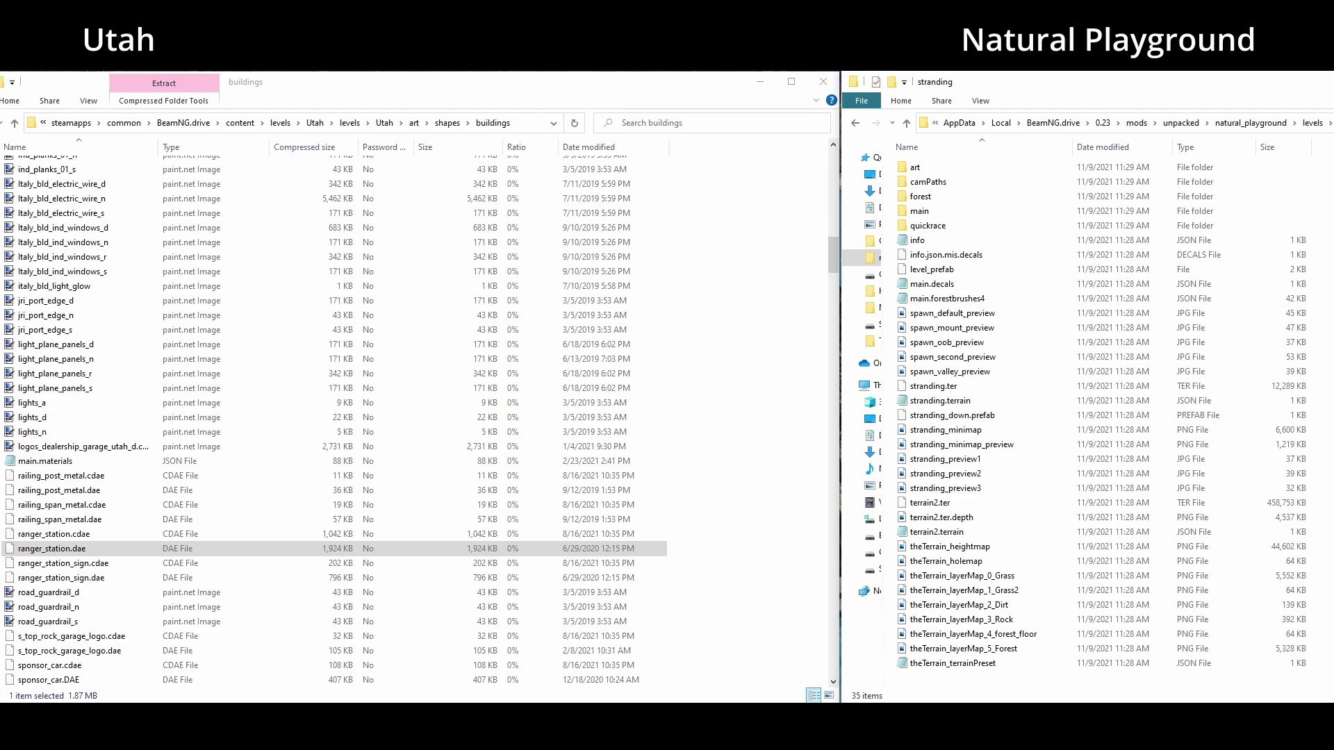
double_click(934, 174)
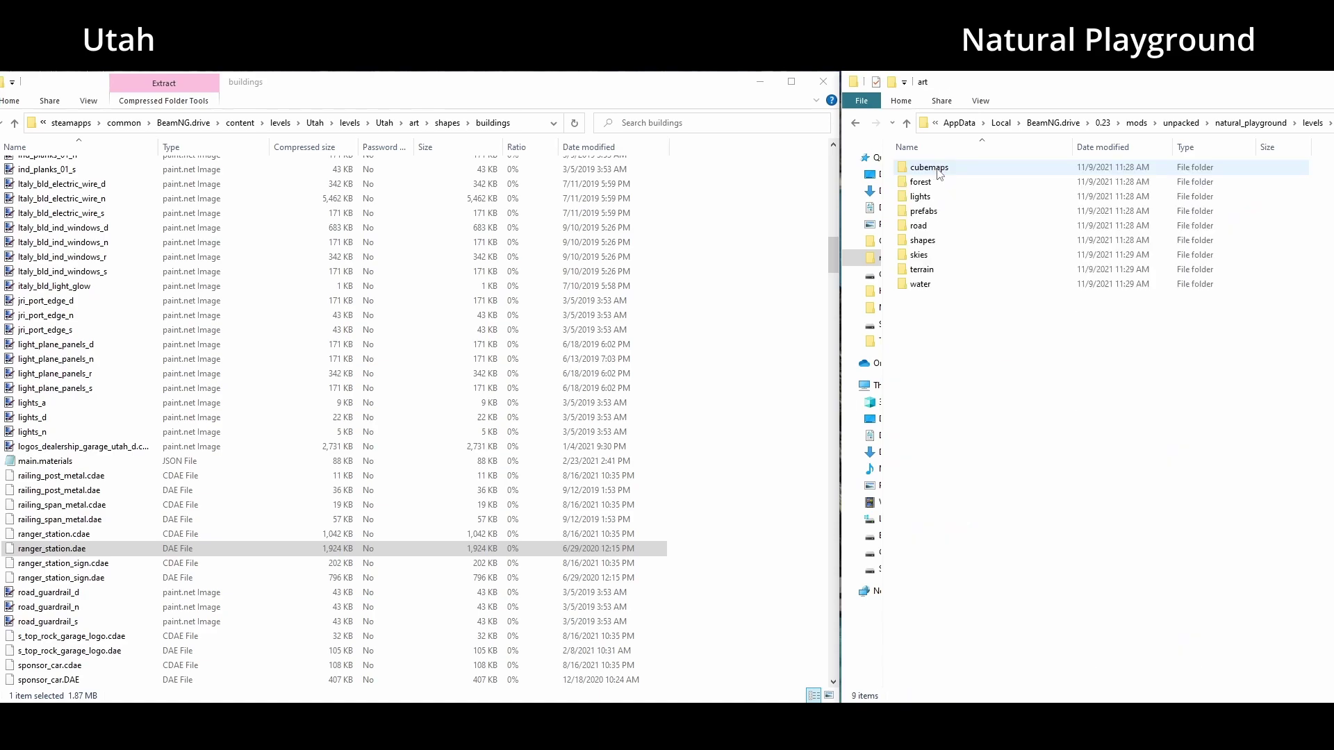
double_click(946, 240)
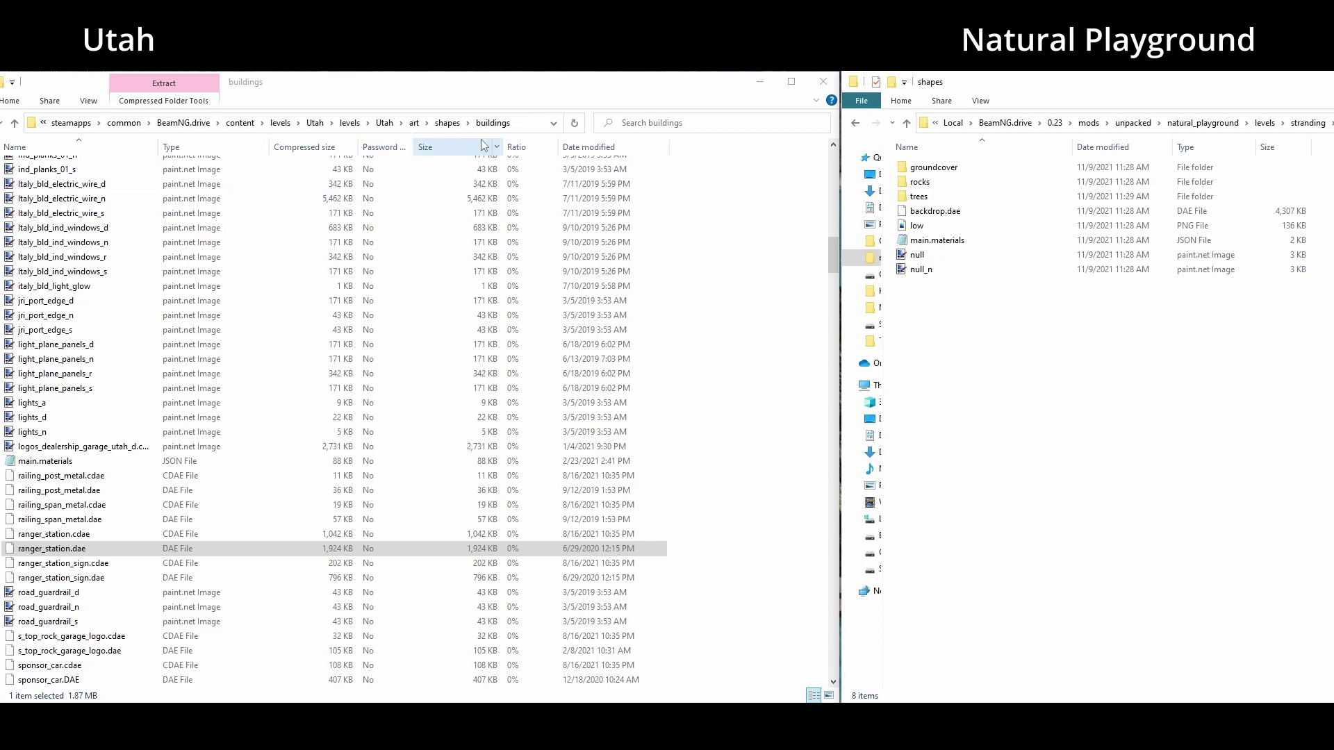
Create a folder named buildings inside the mod's shapes folder and open it
right_click(1117, 401)
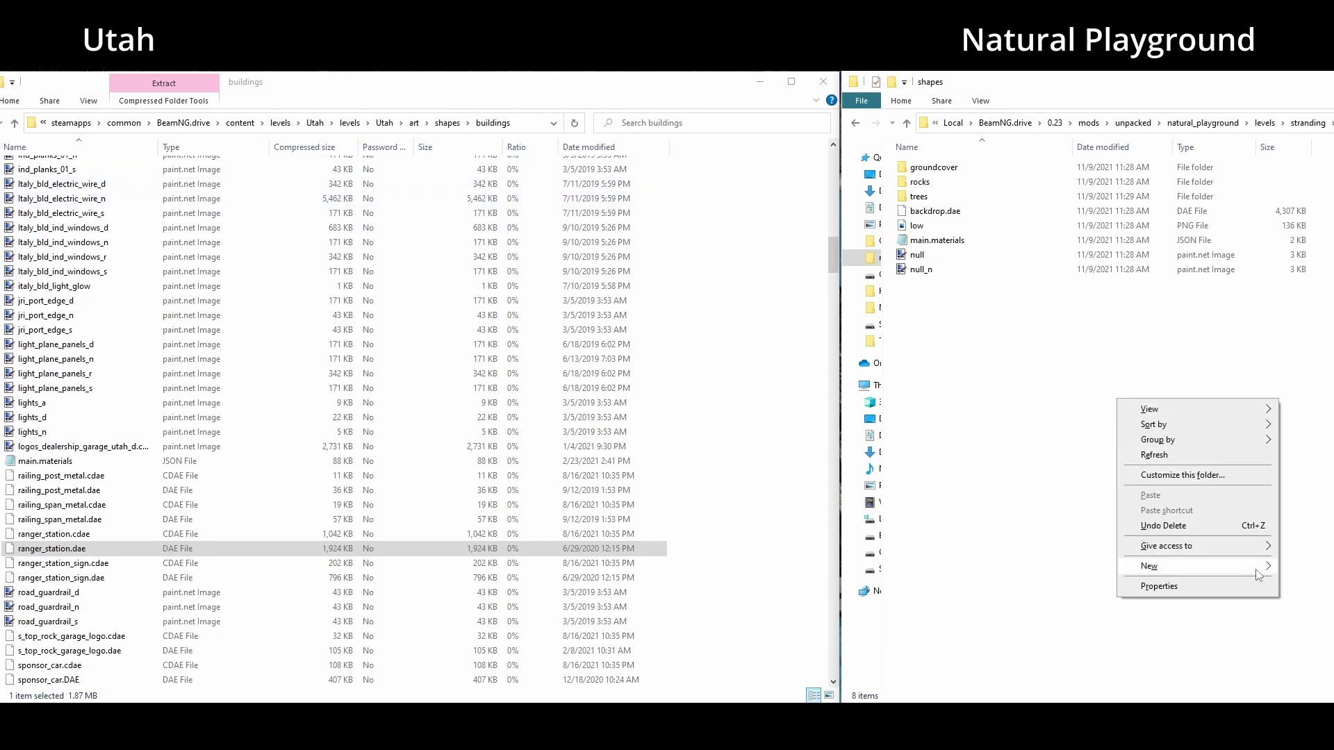
mouse_move(1258, 567)
left_click(1305, 568)
type("bui")
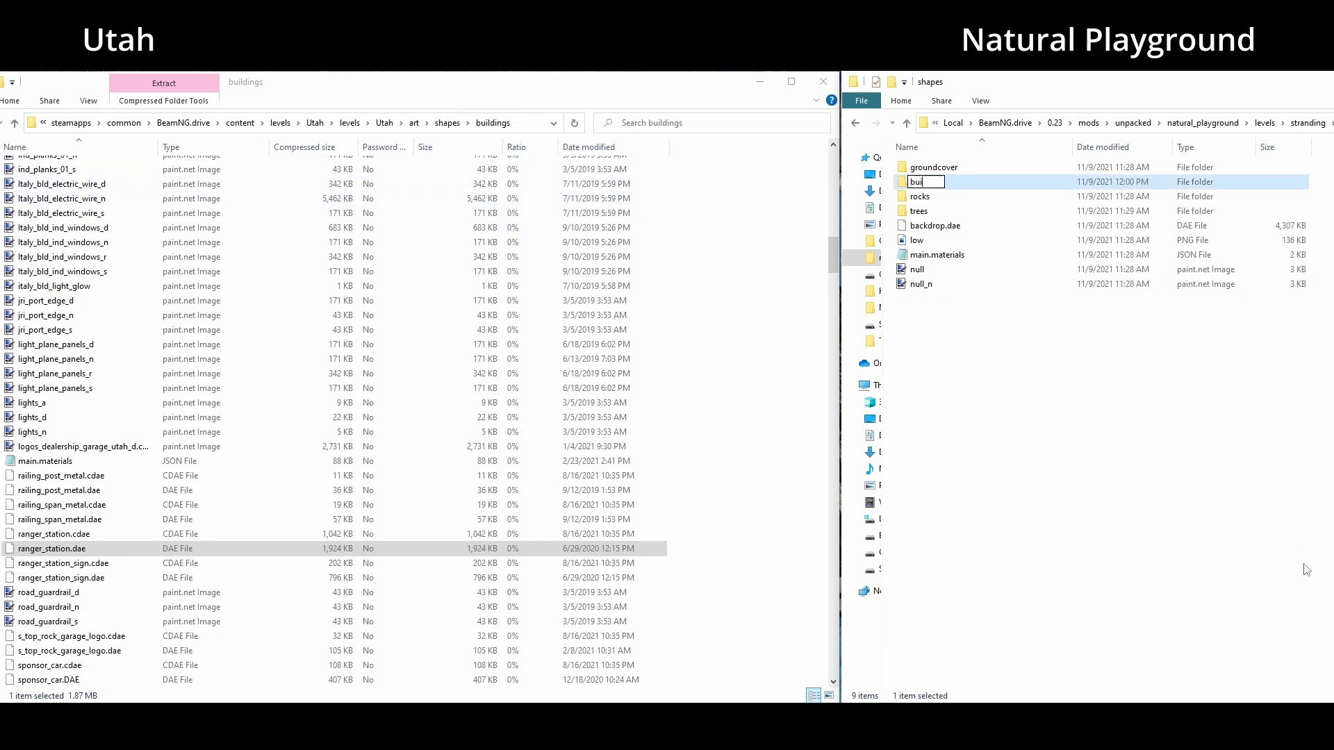
type("ldings")
key("Return")
key("Return")
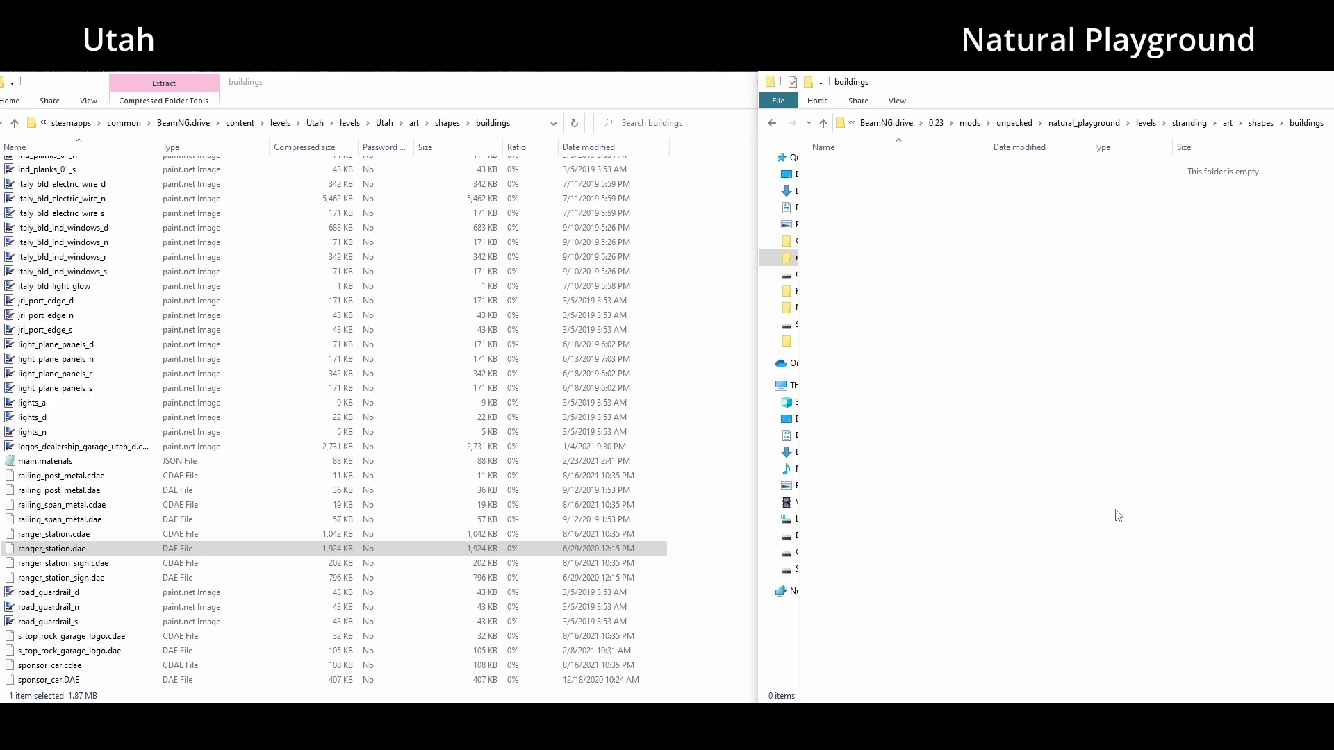
Copy ranger_station.cdae and ranger_station.dae from the Utah archive into the mod's buildings folder
left_click(69, 534, "ctrl")
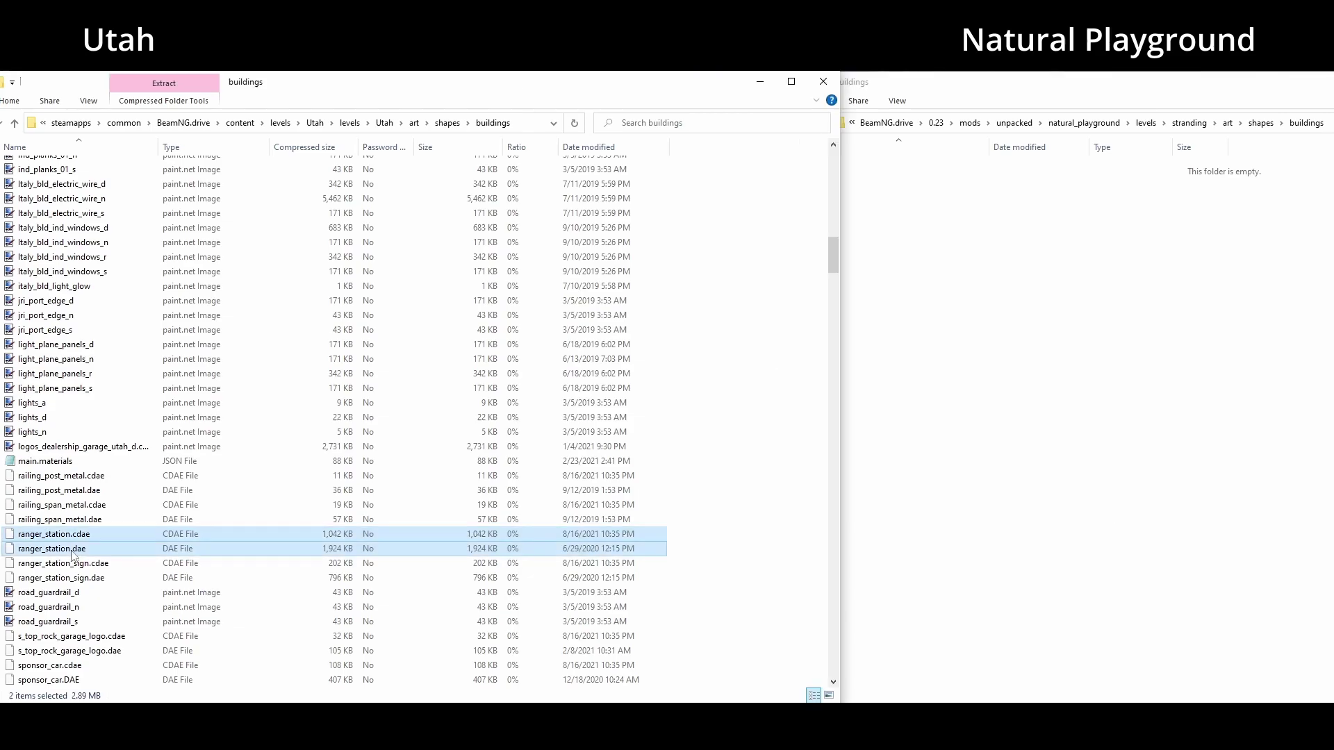
left_click_drag(69, 536, 1062, 359)
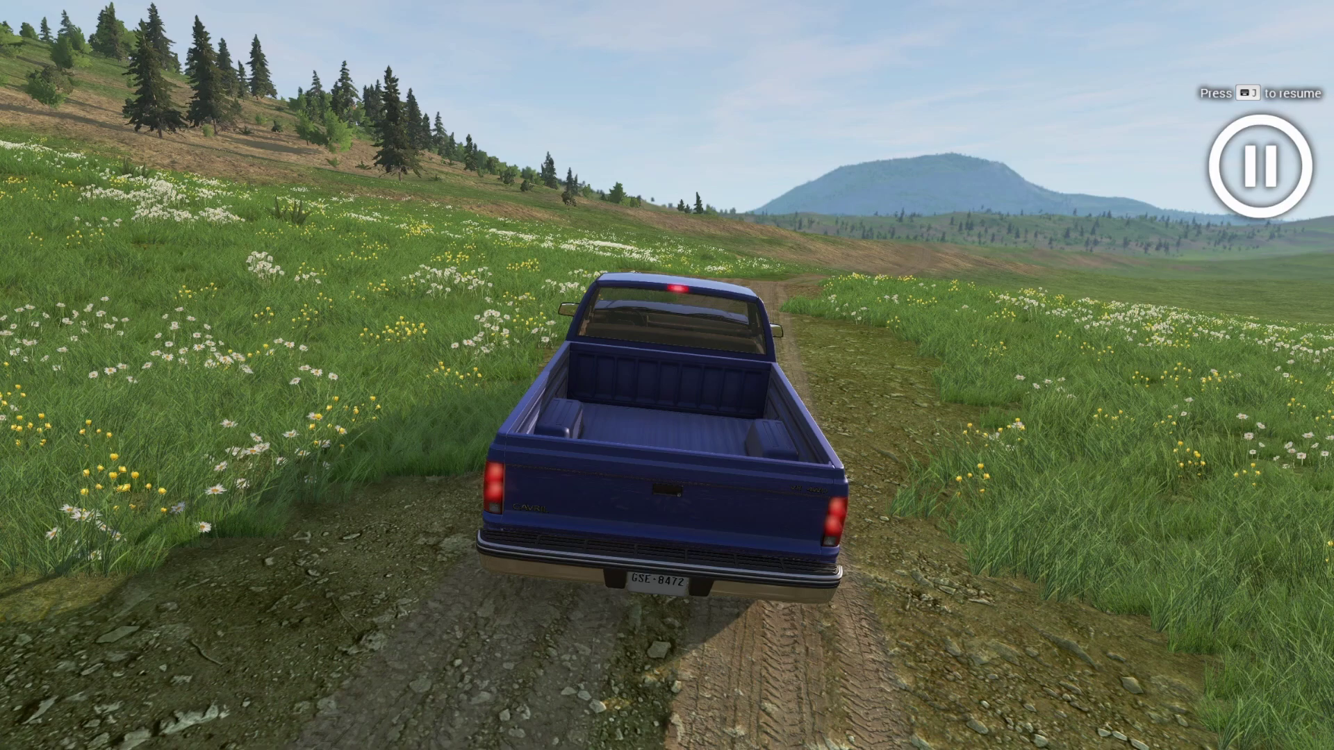
In BeamNG.drive, open the world editor on the Natural Playground map and bring up an enlarged Asset Browser
key("F11")
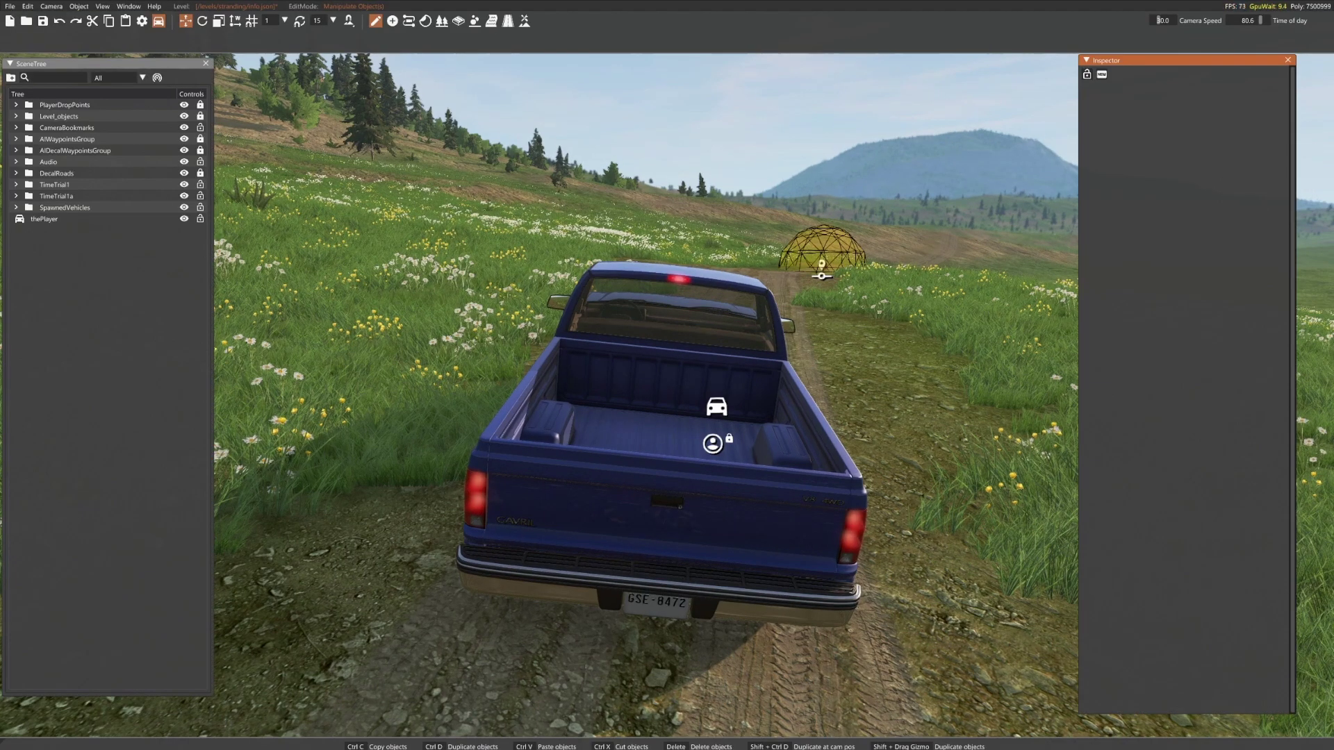
left_click(129, 6)
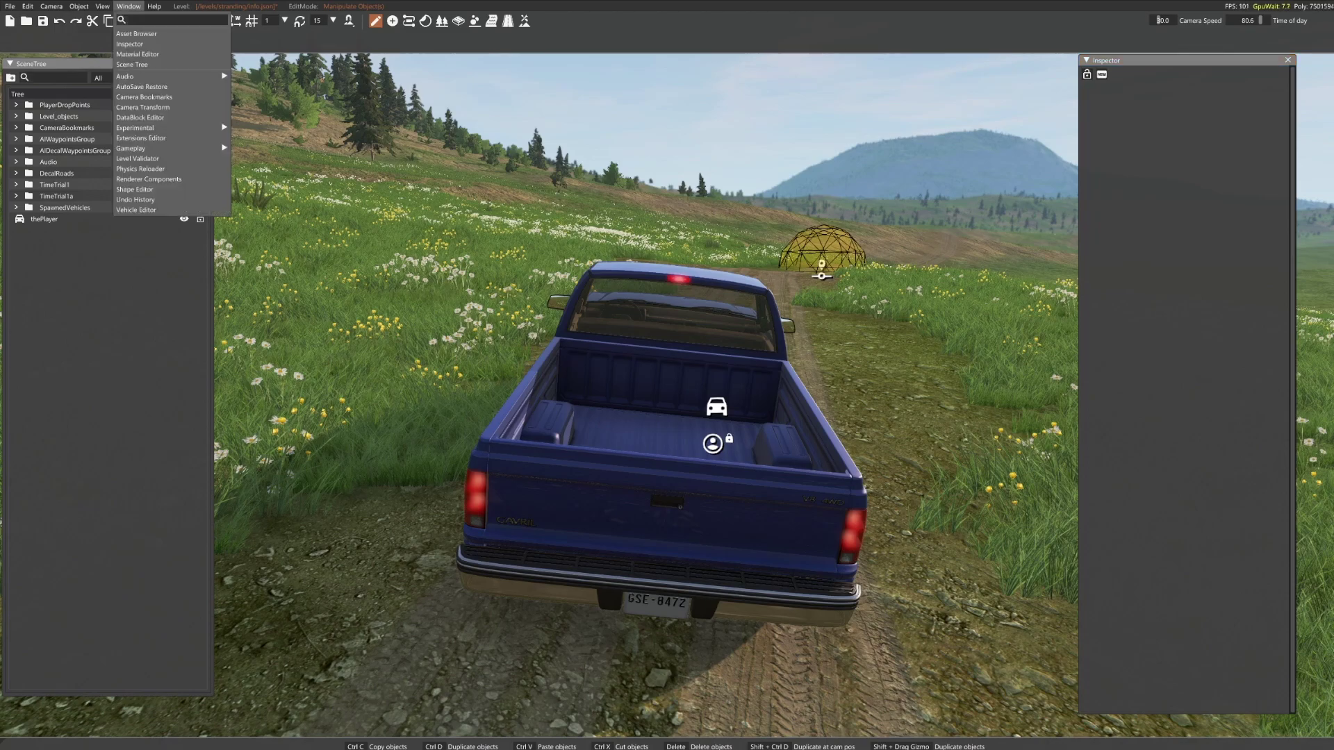
left_click(136, 34)
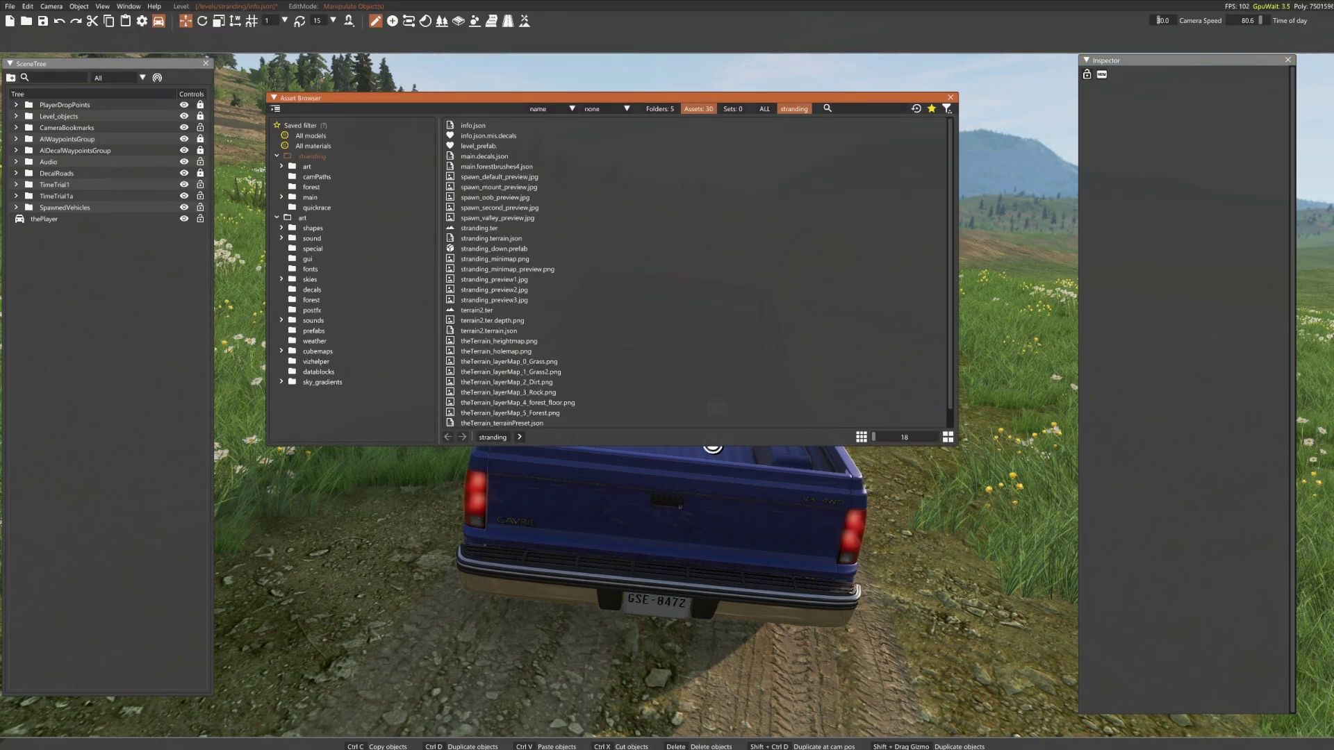
scroll(668, 203, "up", 5, "ctrl")
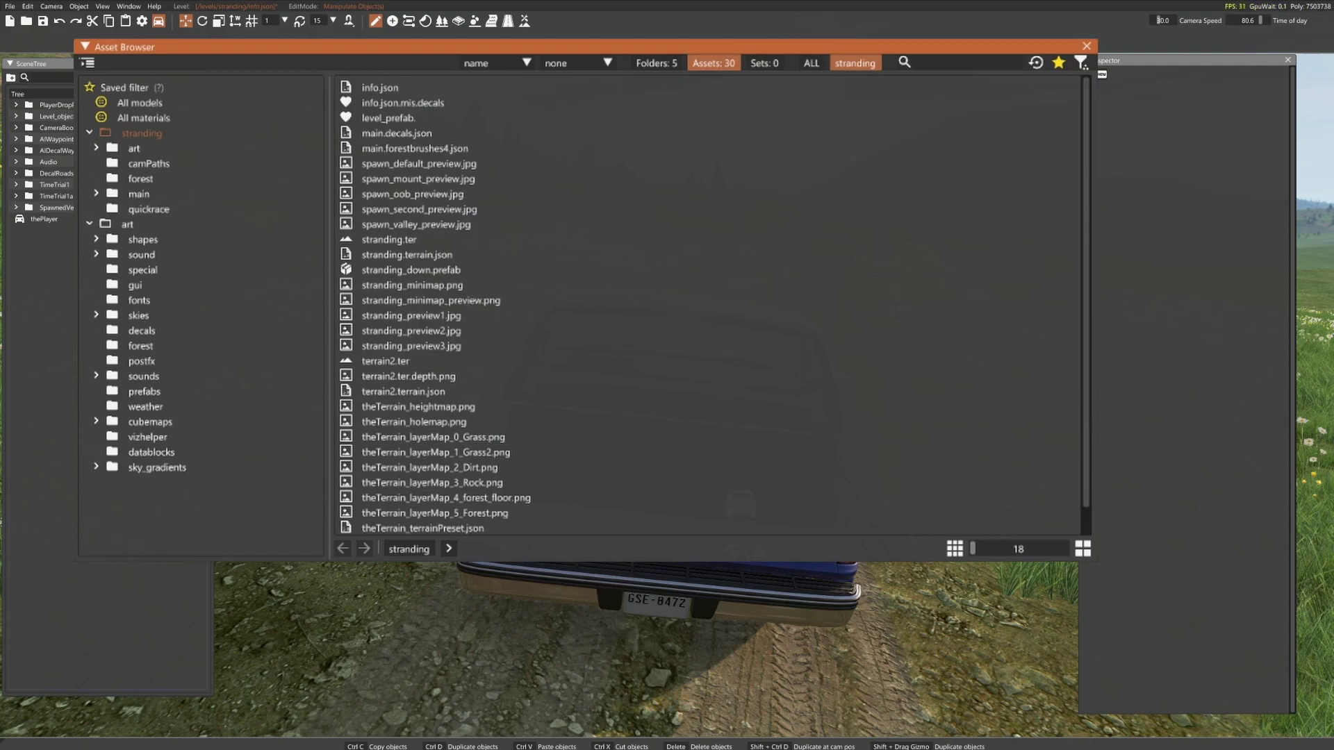
Place ranger_station.dae from stranding/art/shapes/buildings into the level
left_click(96, 147)
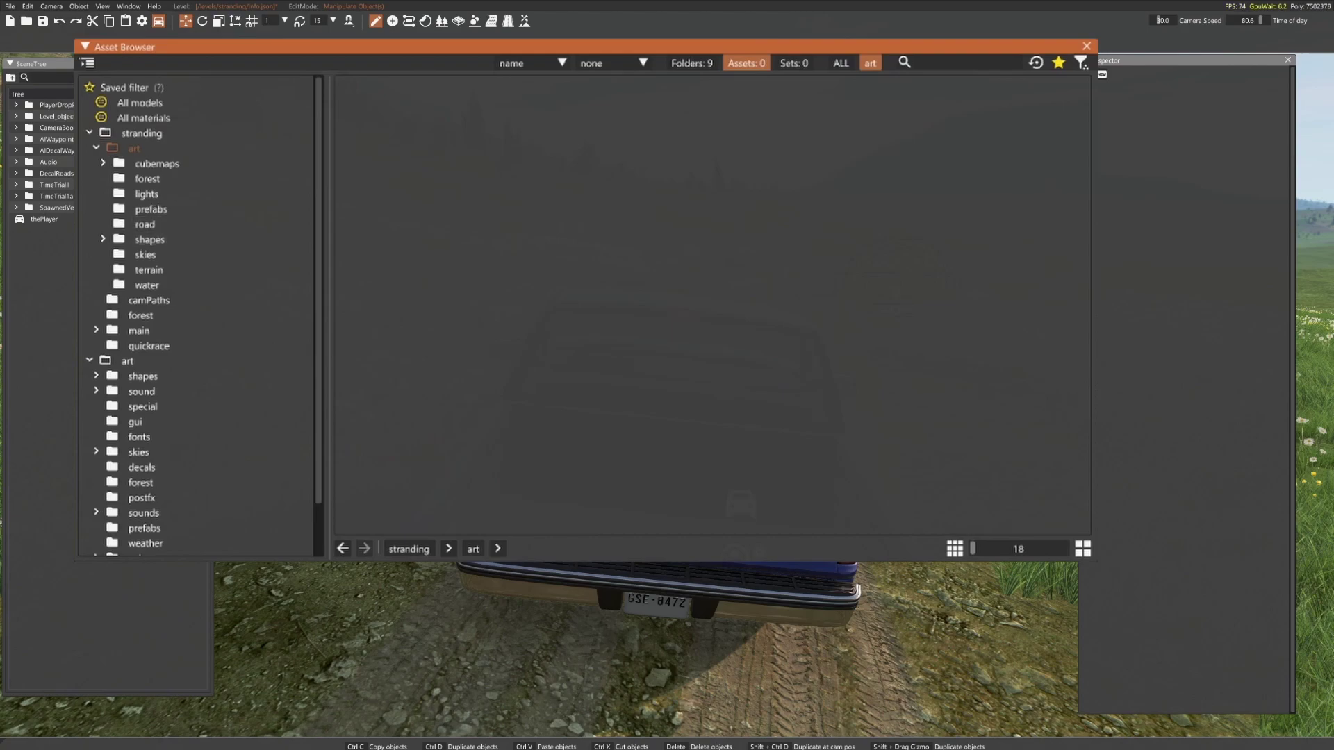
left_click(103, 239)
left_click(161, 254)
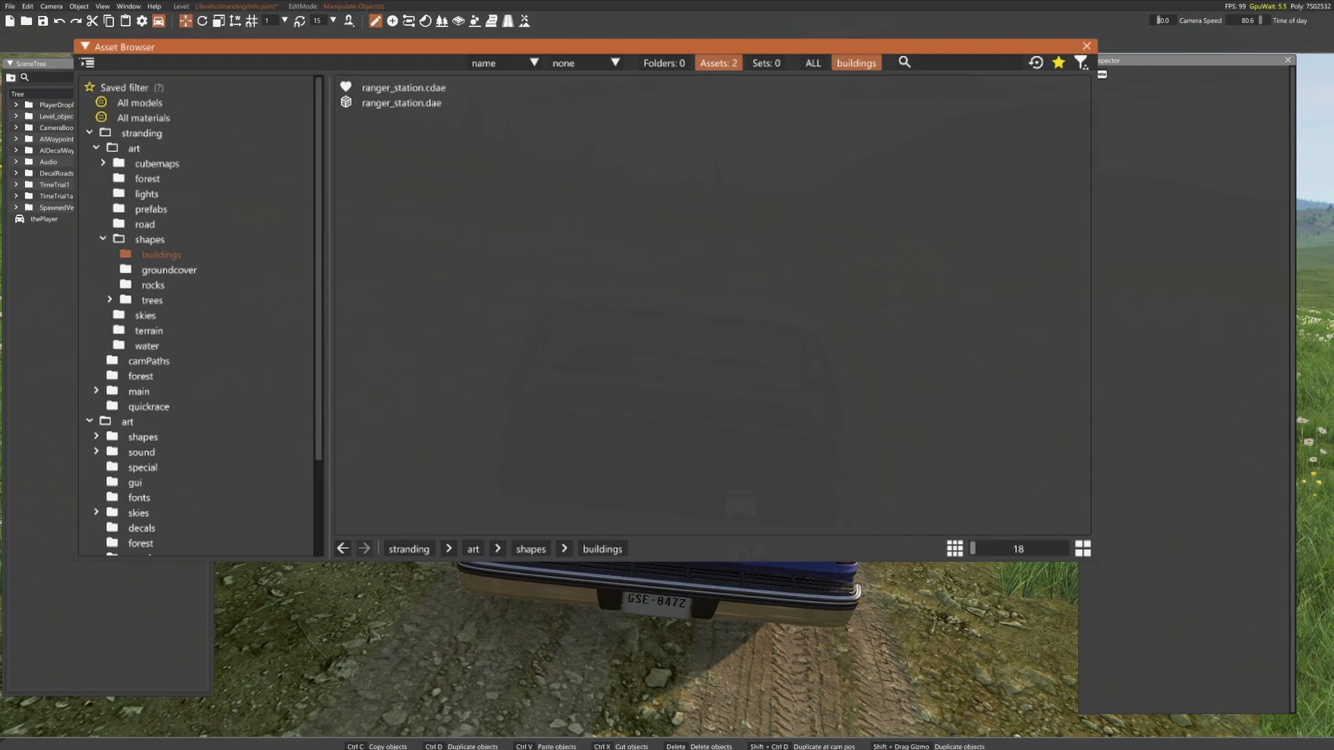
mouse_move(427, 105)
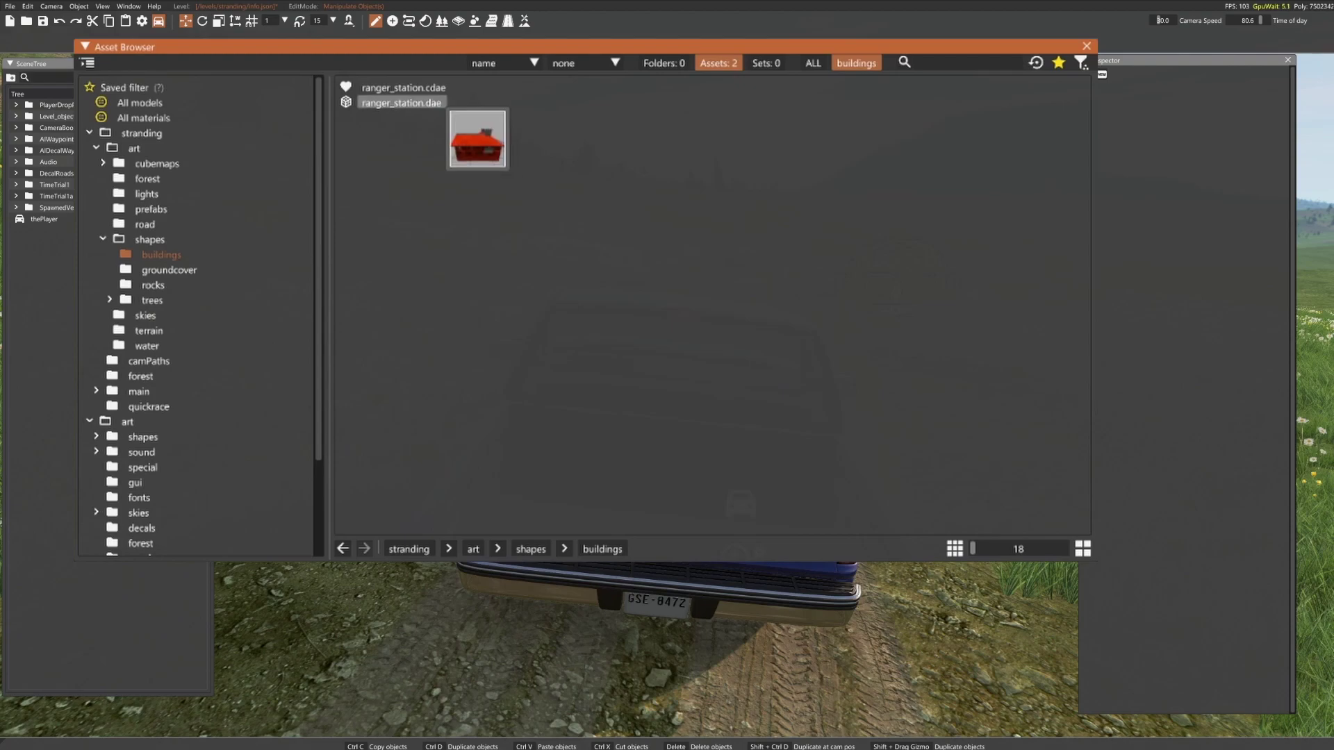
double_click(400, 103)
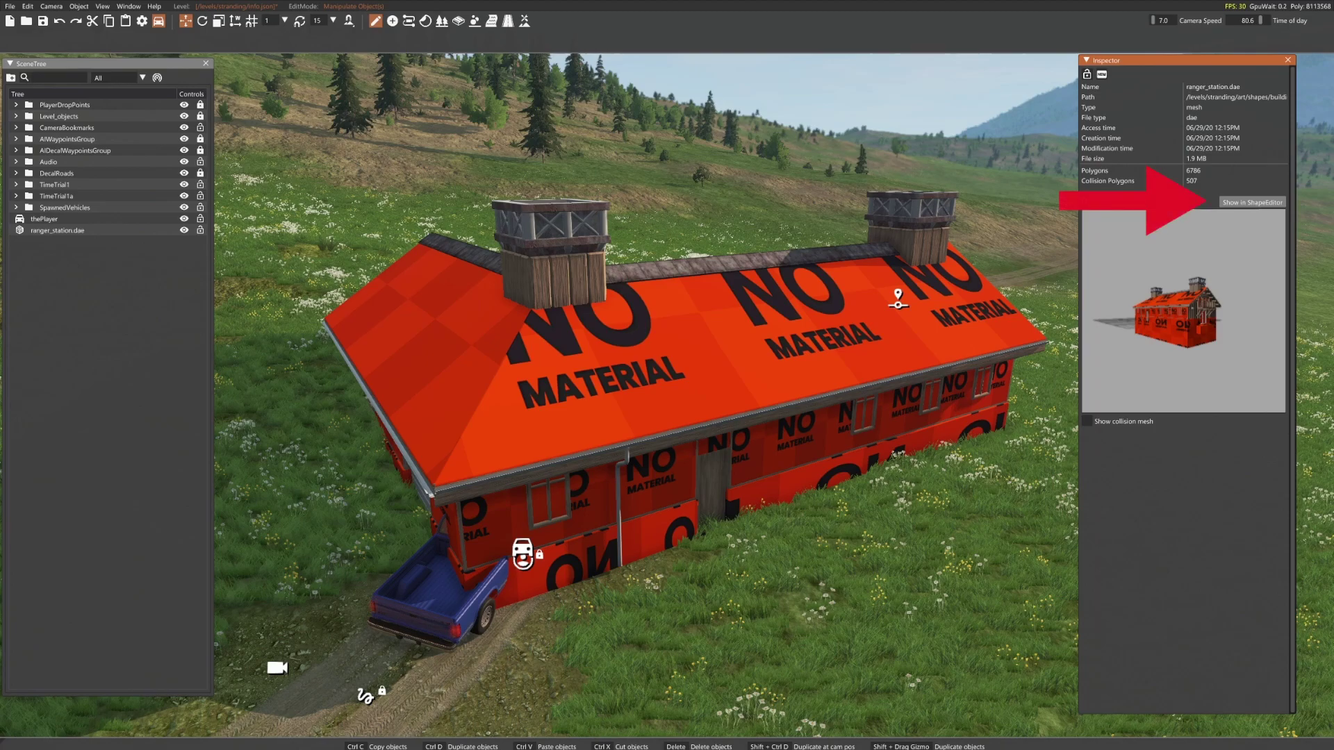
Open ranger_station.dae in the Shape Editor and display its materials
left_click(1252, 202)
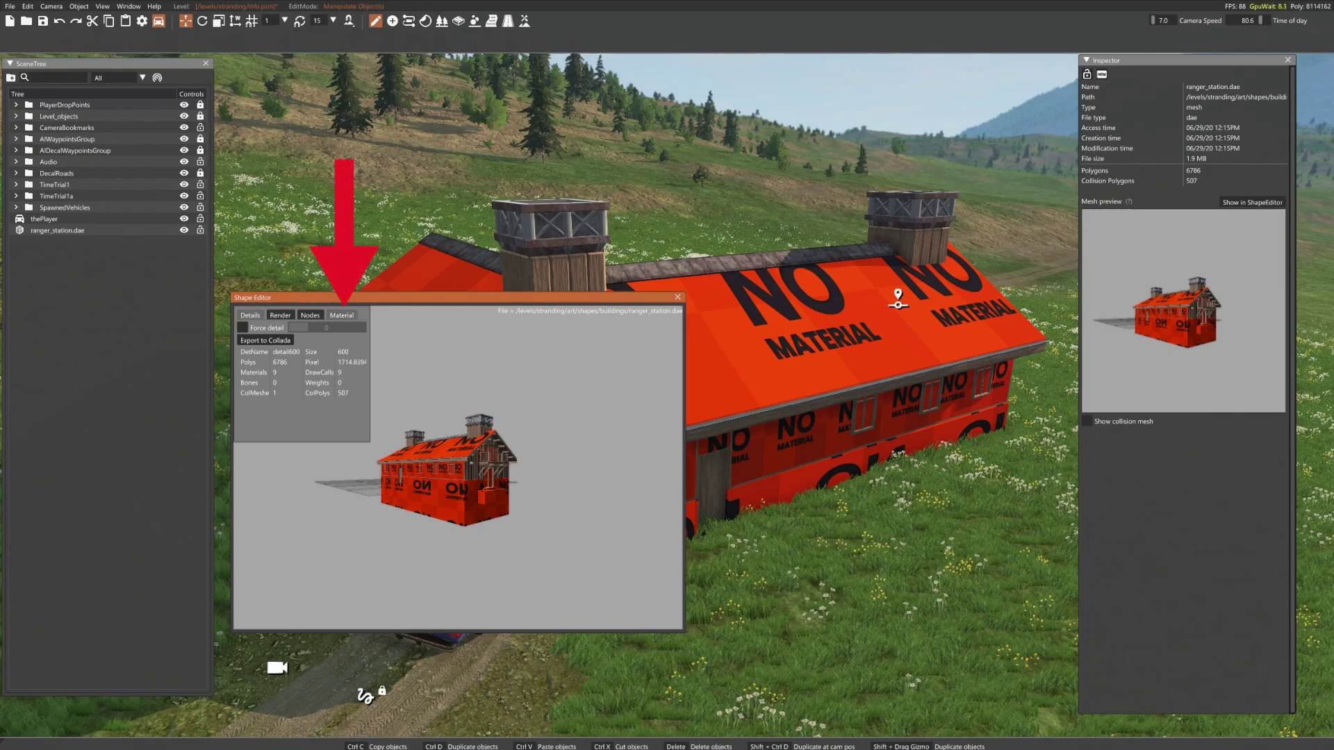
left_click(341, 315)
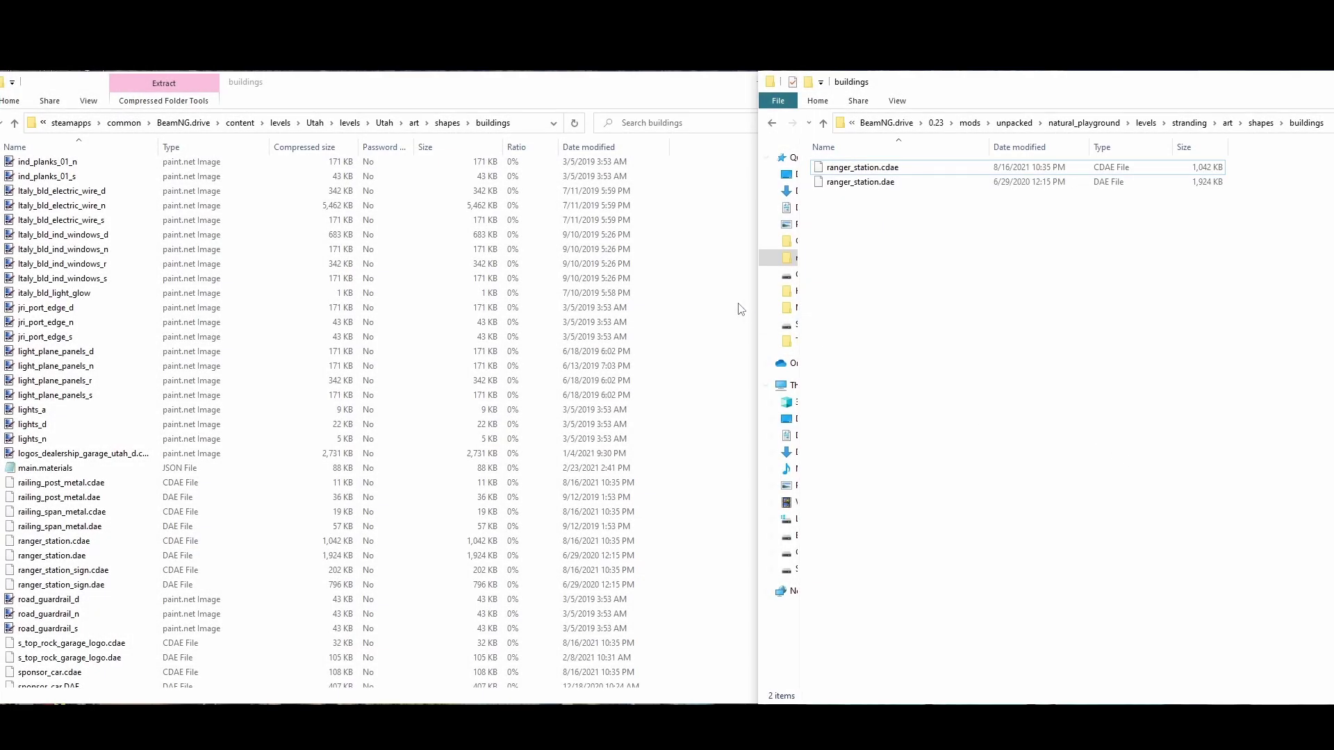
Review the glass material definitions in the Utah archive's main.materials JSON file and copy the file into the mod's buildings folder
left_click(447, 95)
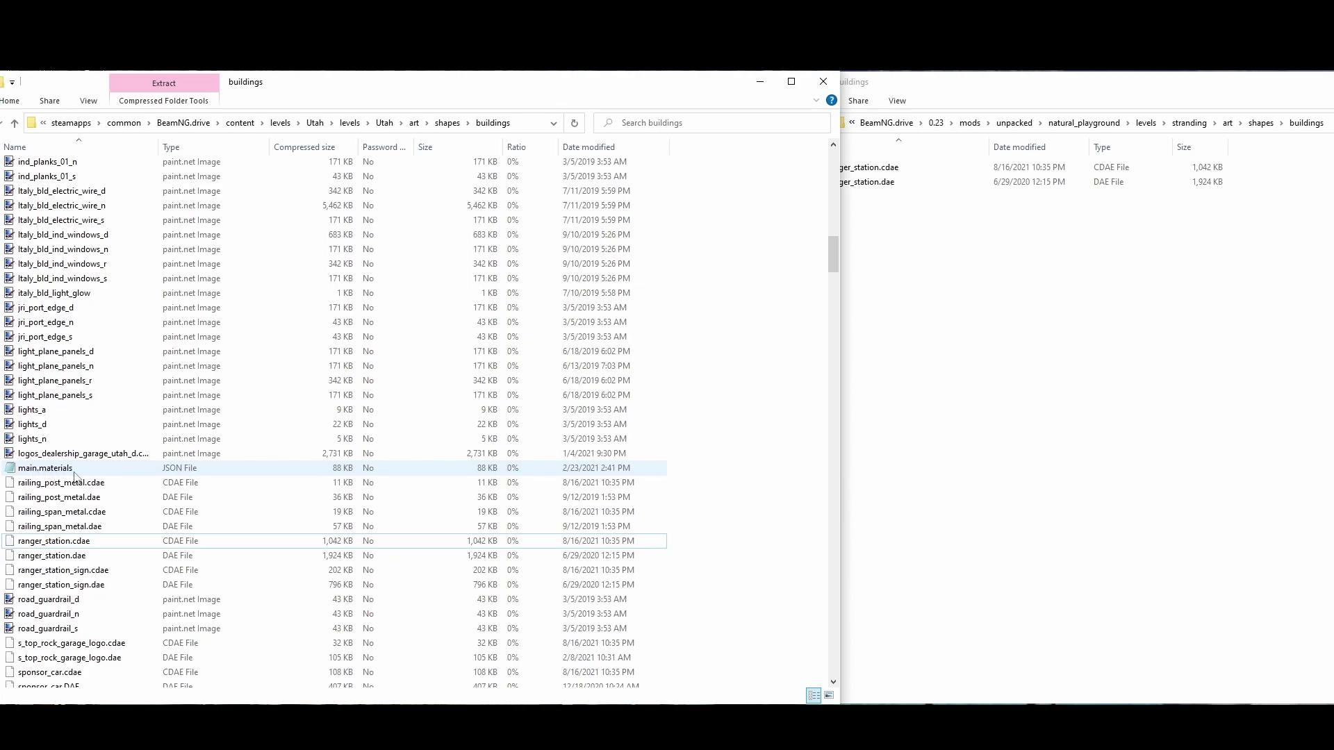
double_click(114, 472)
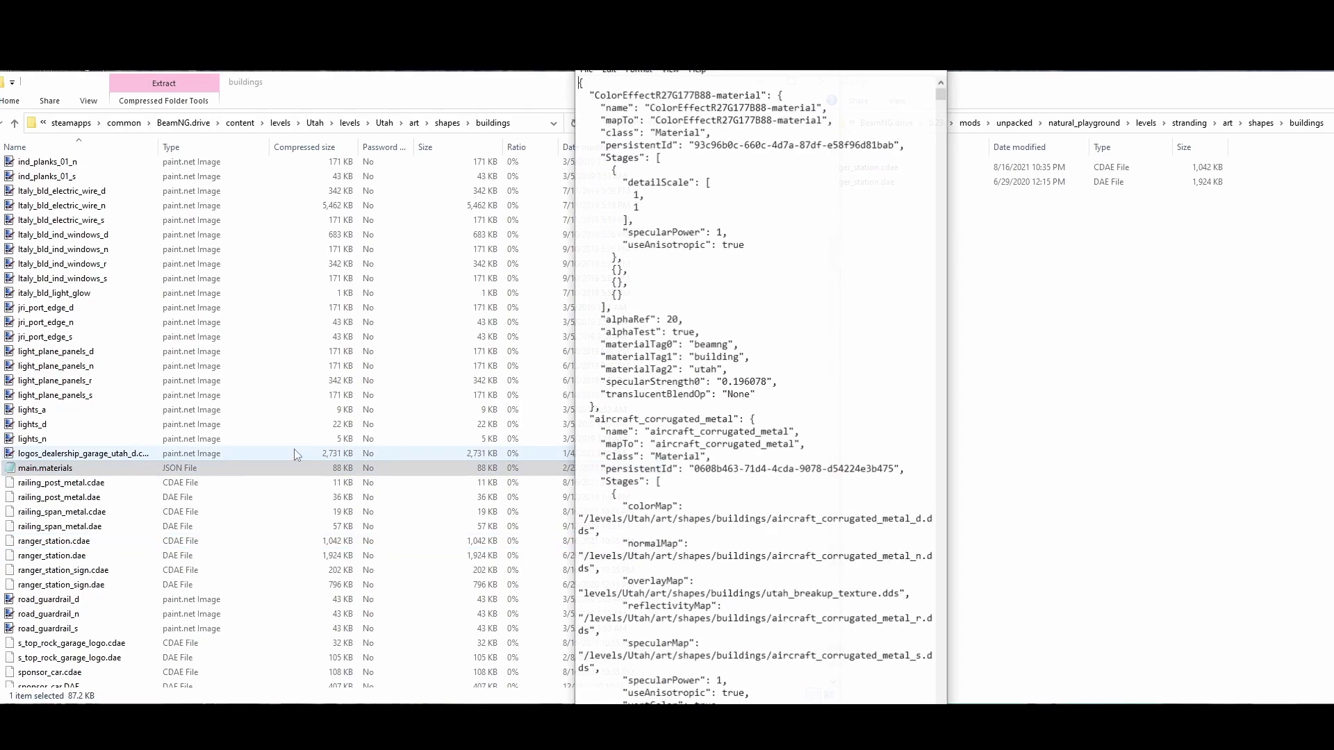
left_click_drag(940, 90, 946, 144)
scroll(848, 498, "down", 9)
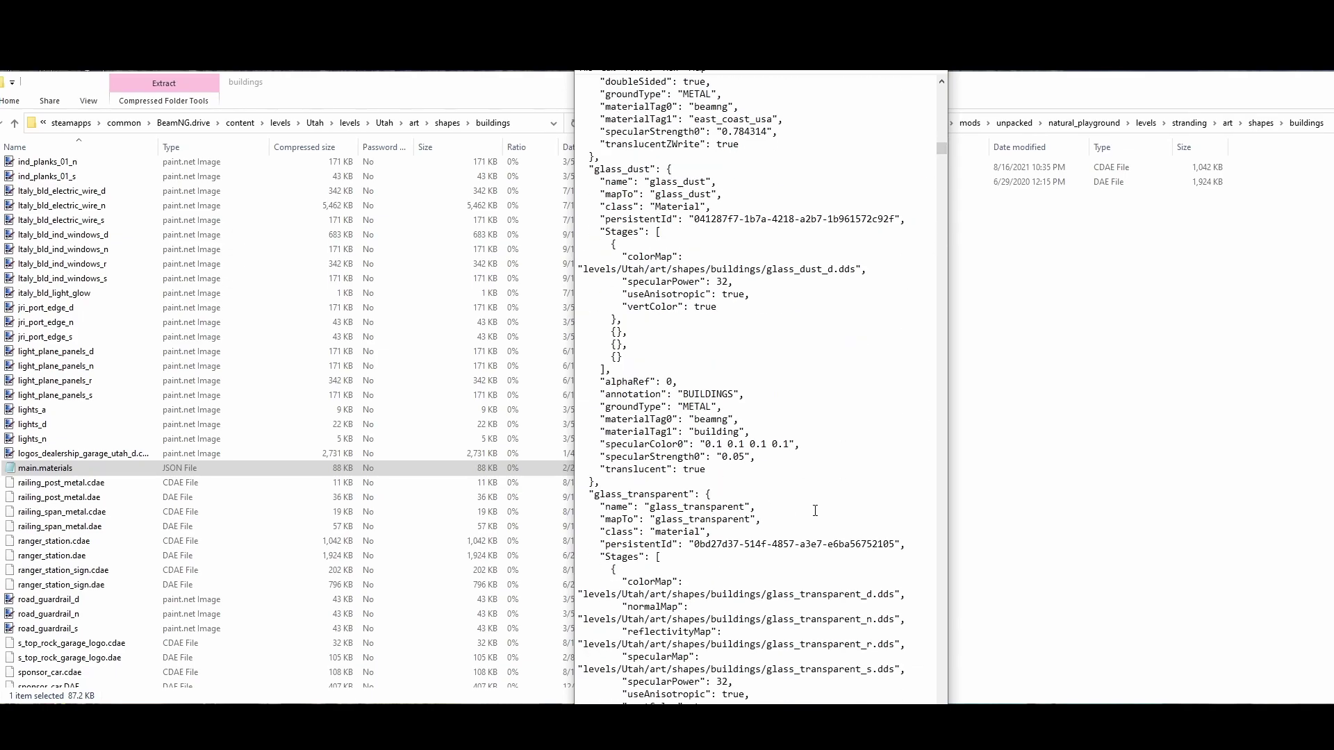
left_click_drag(754, 508, 579, 496)
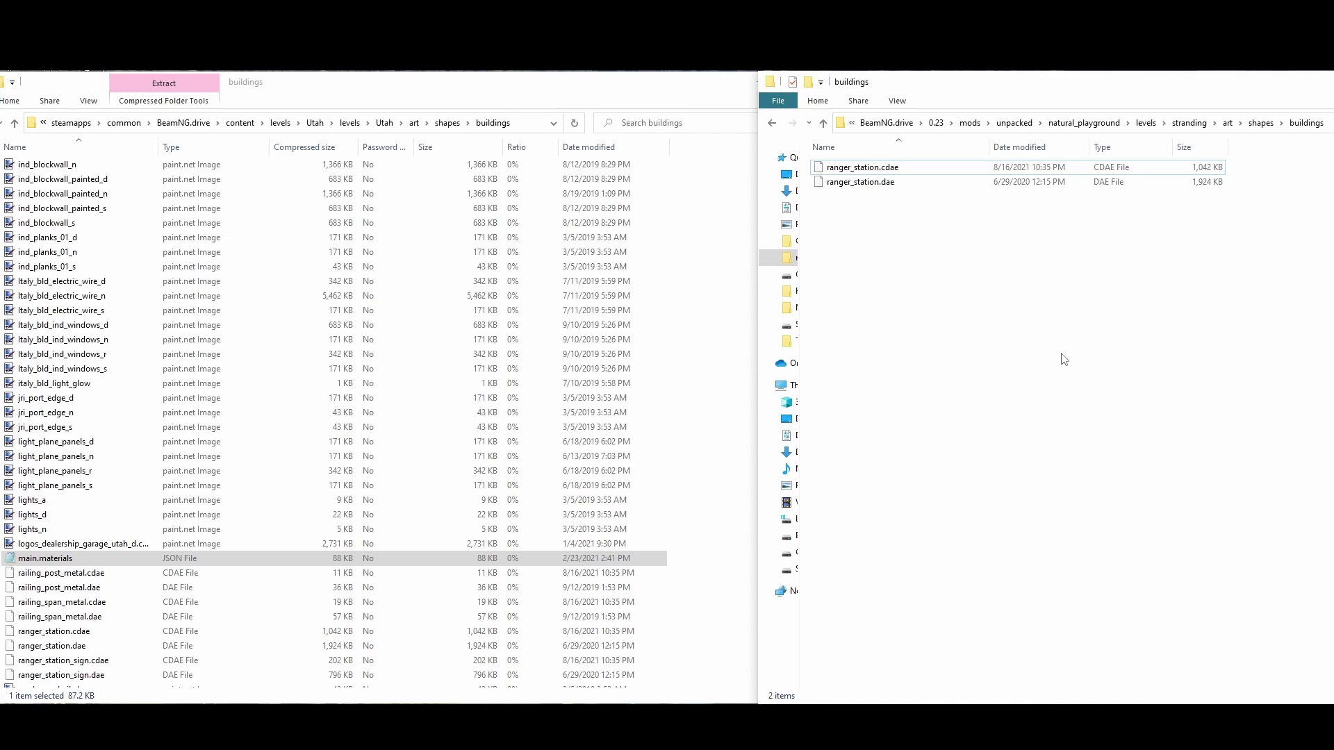
left_click(68, 559)
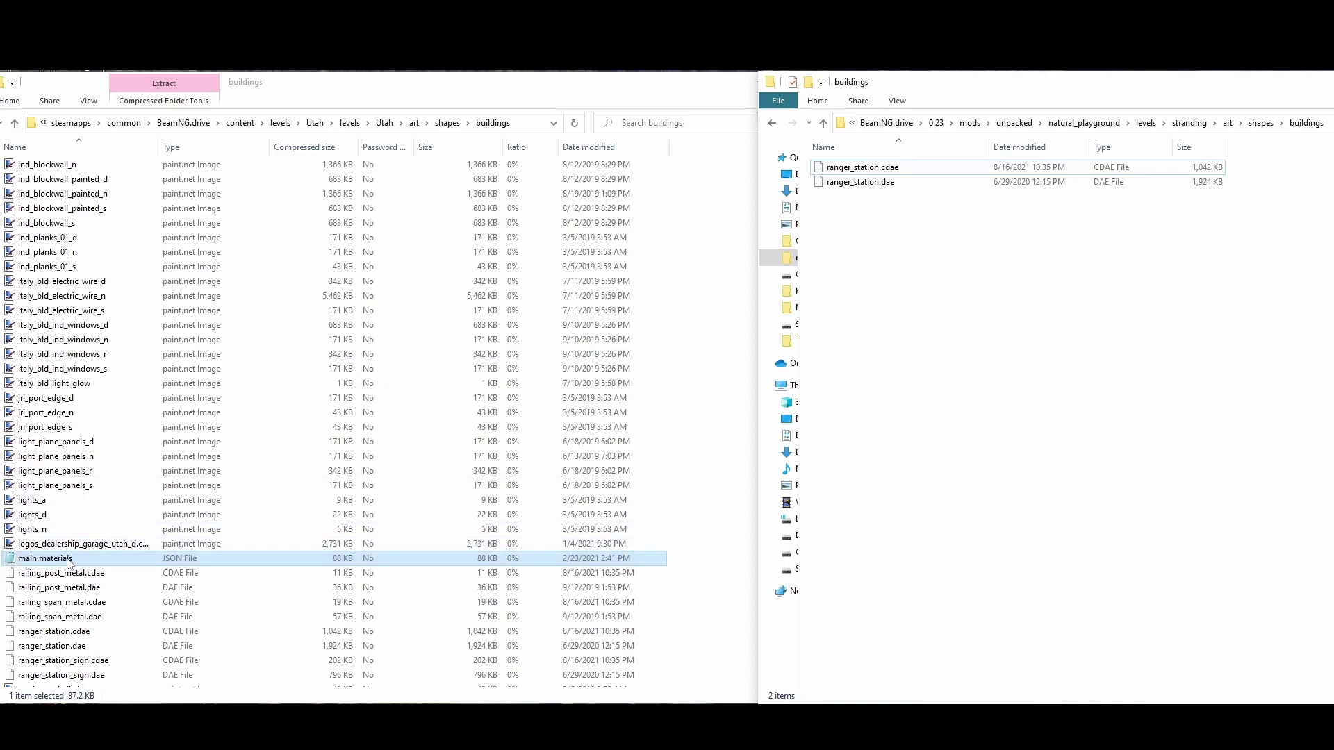
left_click_drag(68, 565, 1047, 366)
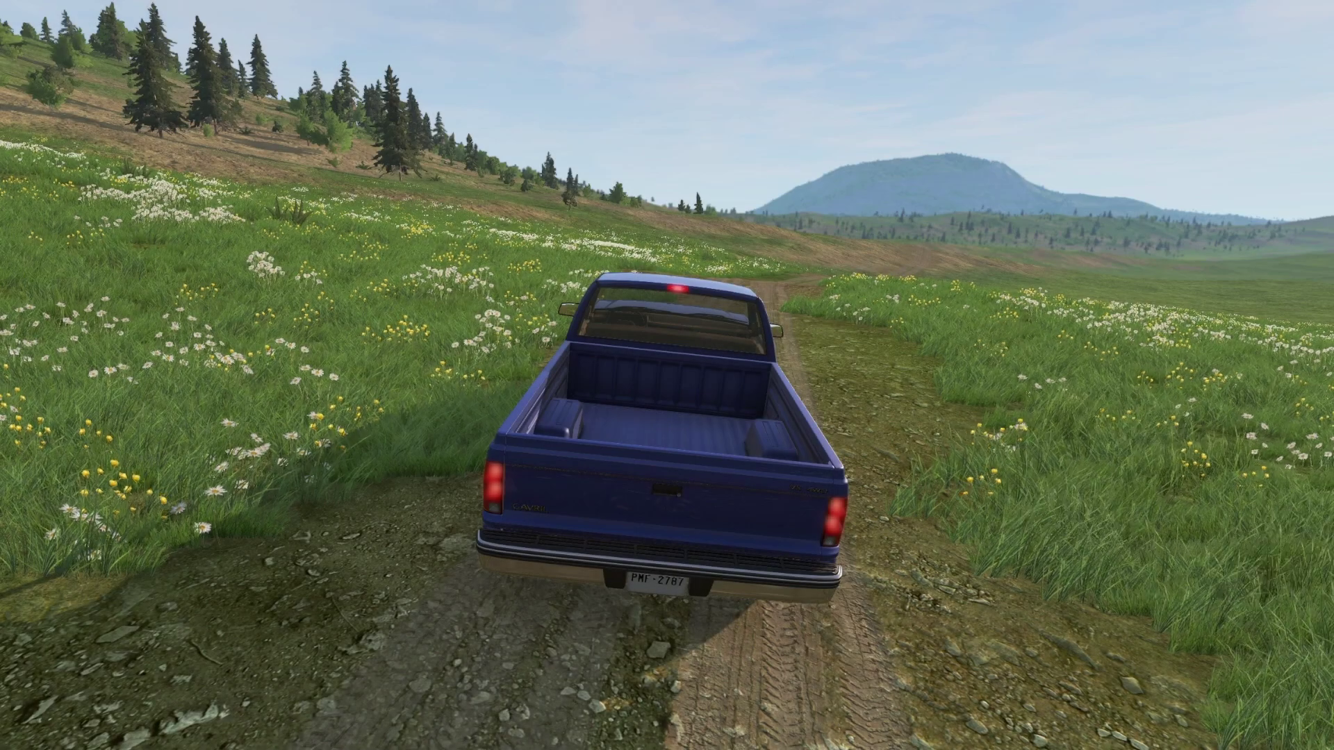
In BeamNG.drive's world editor, place ranger_station.dae from stranding/art/shapes/buildings into the level and rotate it
key("F11")
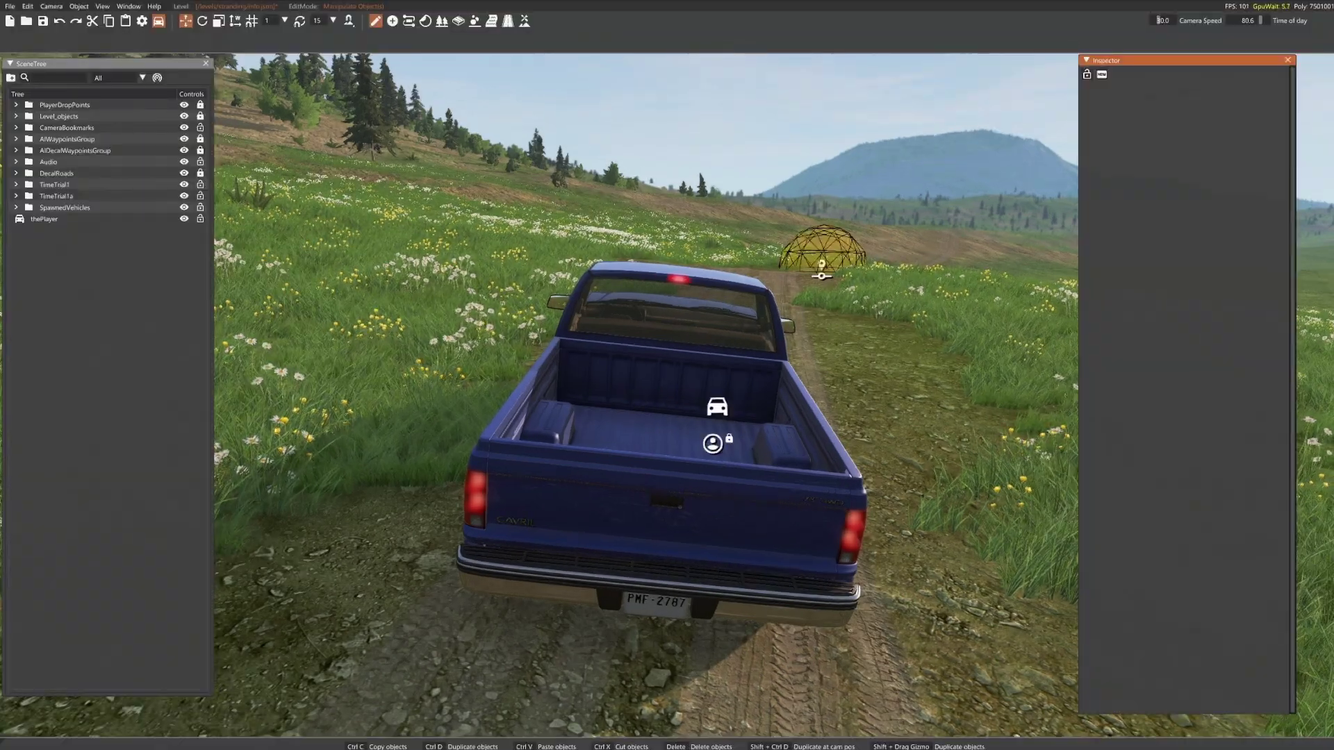
left_click(128, 6)
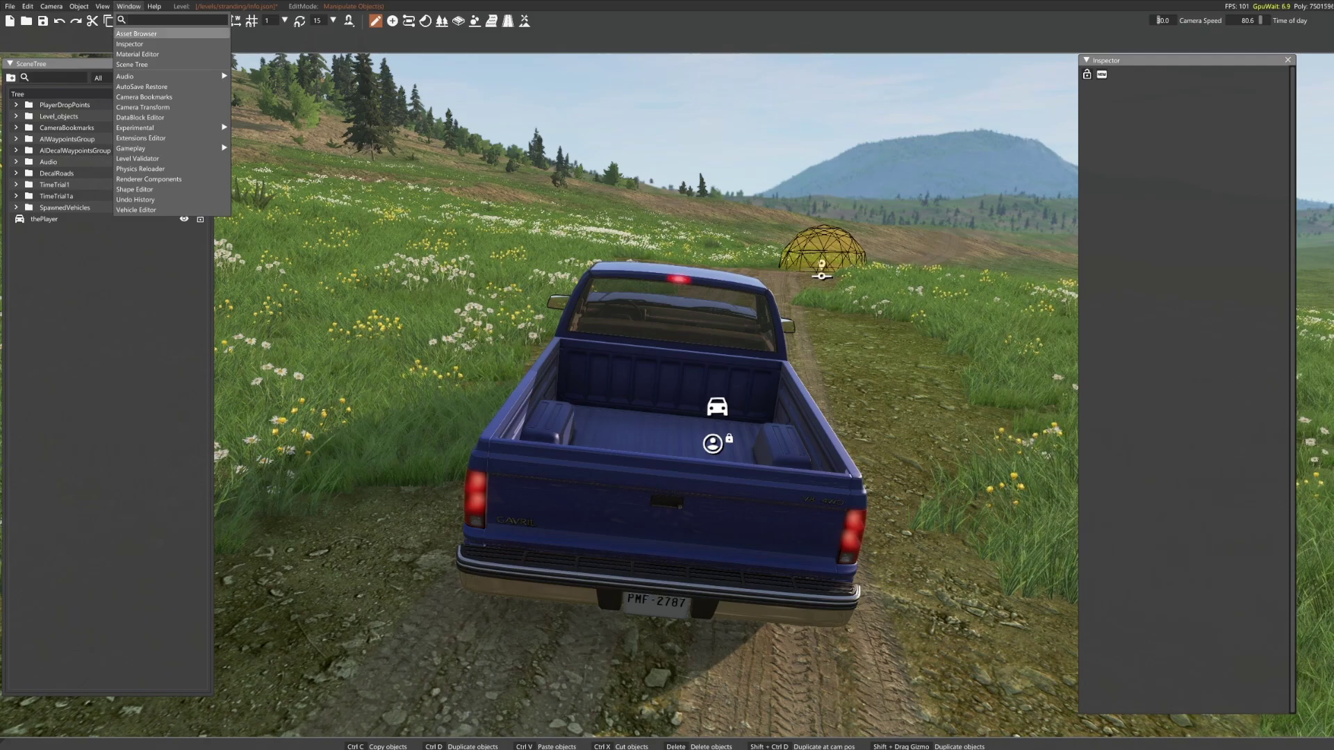
left_click(142, 33)
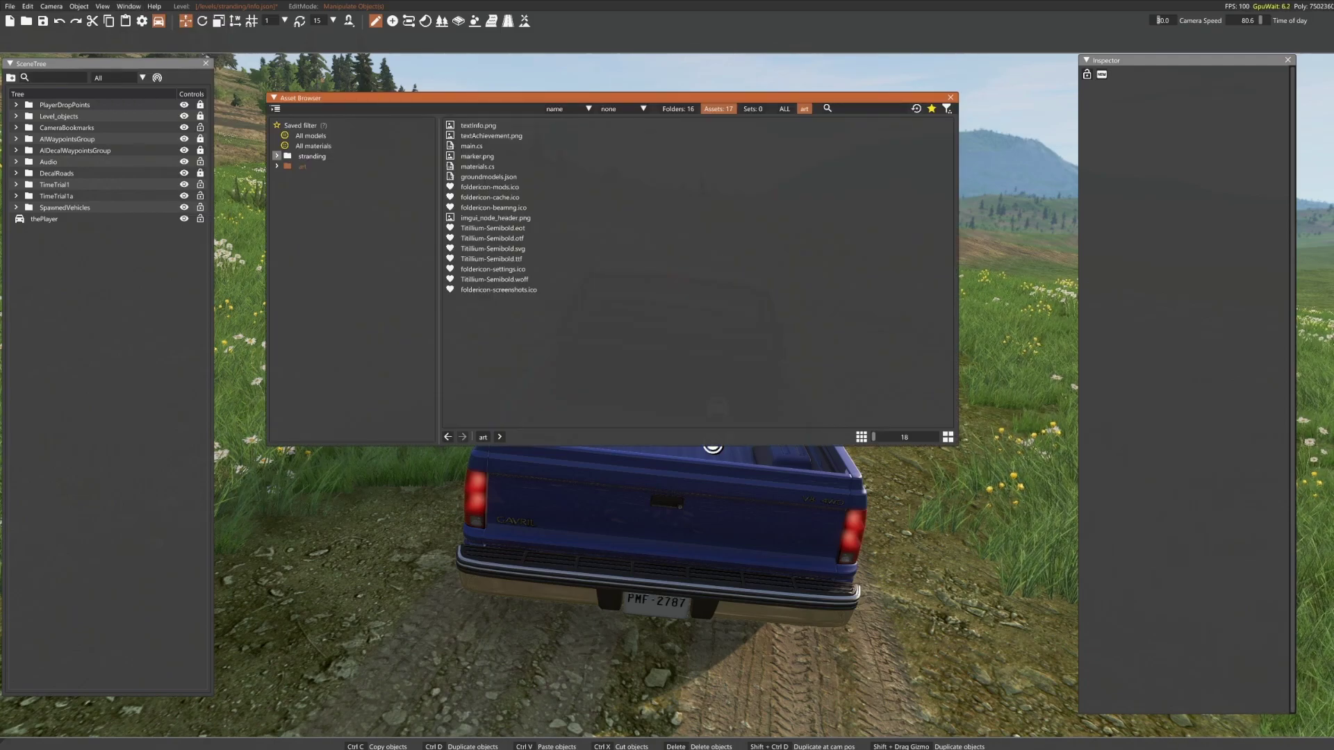
left_click(276, 155)
left_click(281, 166)
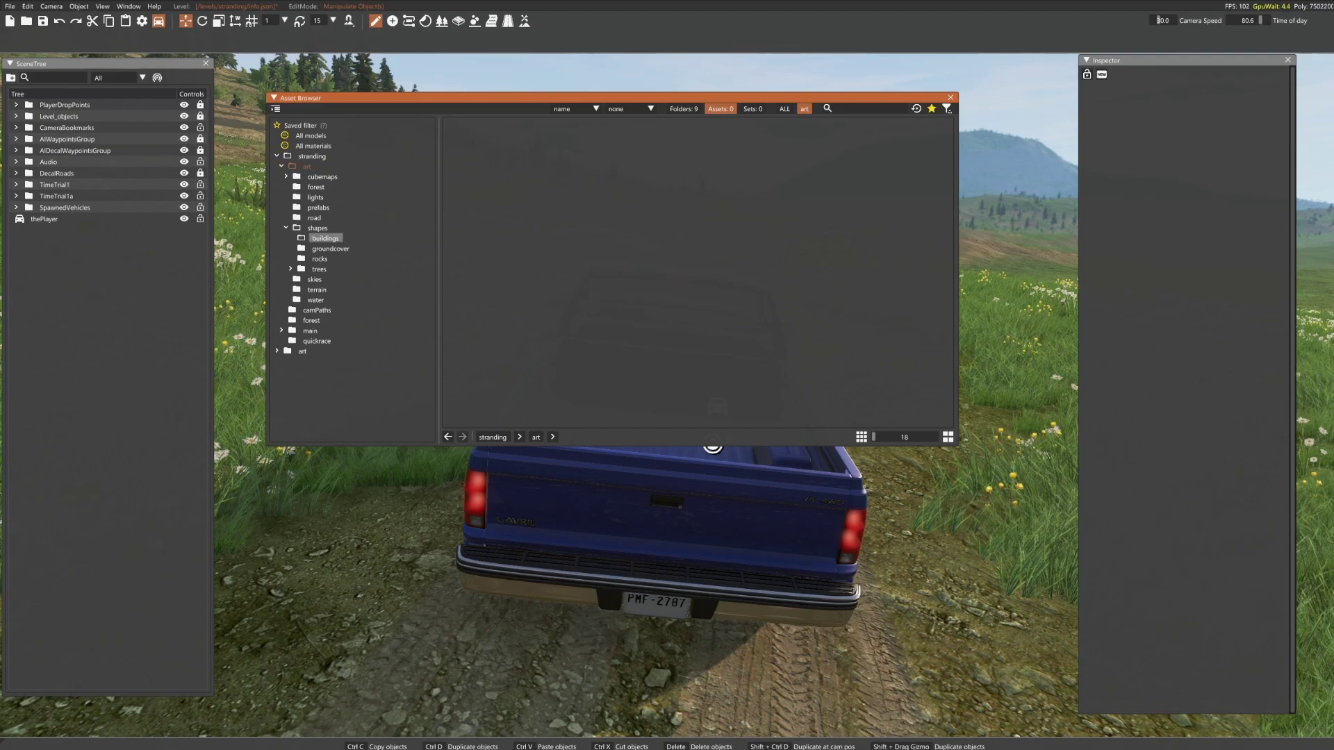
left_click(325, 238)
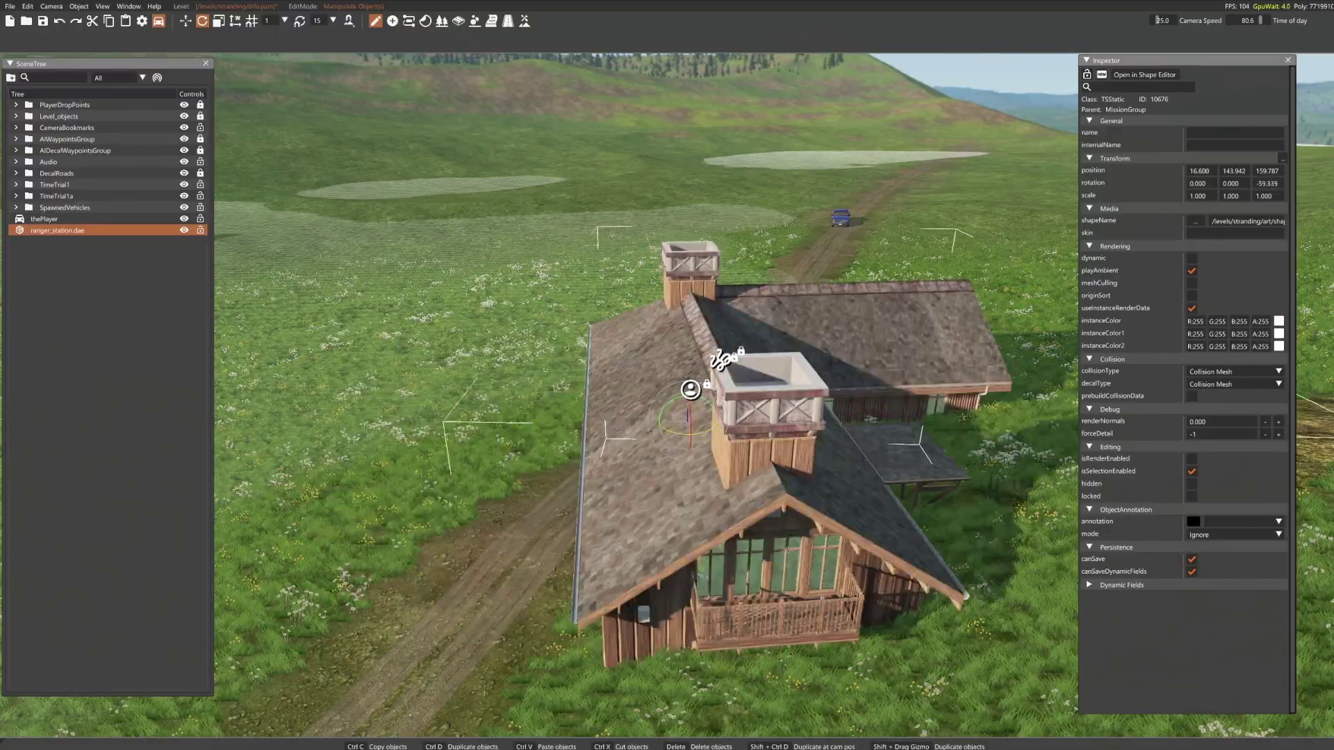
left_click_drag(712, 416, 517, 349)
key("1")
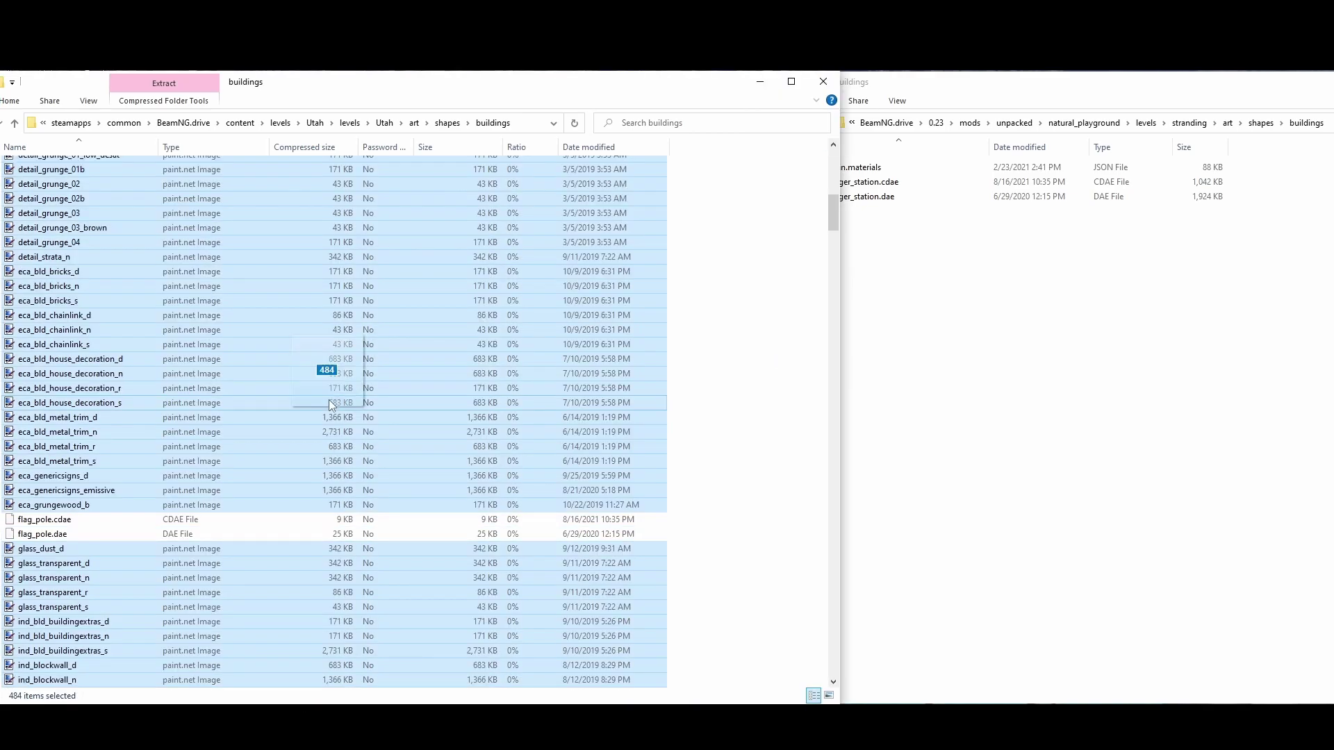
Copy the Utah building texture images into the mod's buildings folder and open the mod's main.materials in Notepad++
mouse_move(328, 372)
left_mouse_down()
mouse_move(1058, 393)
mouse_move(1106, 412)
left_mouse_up()
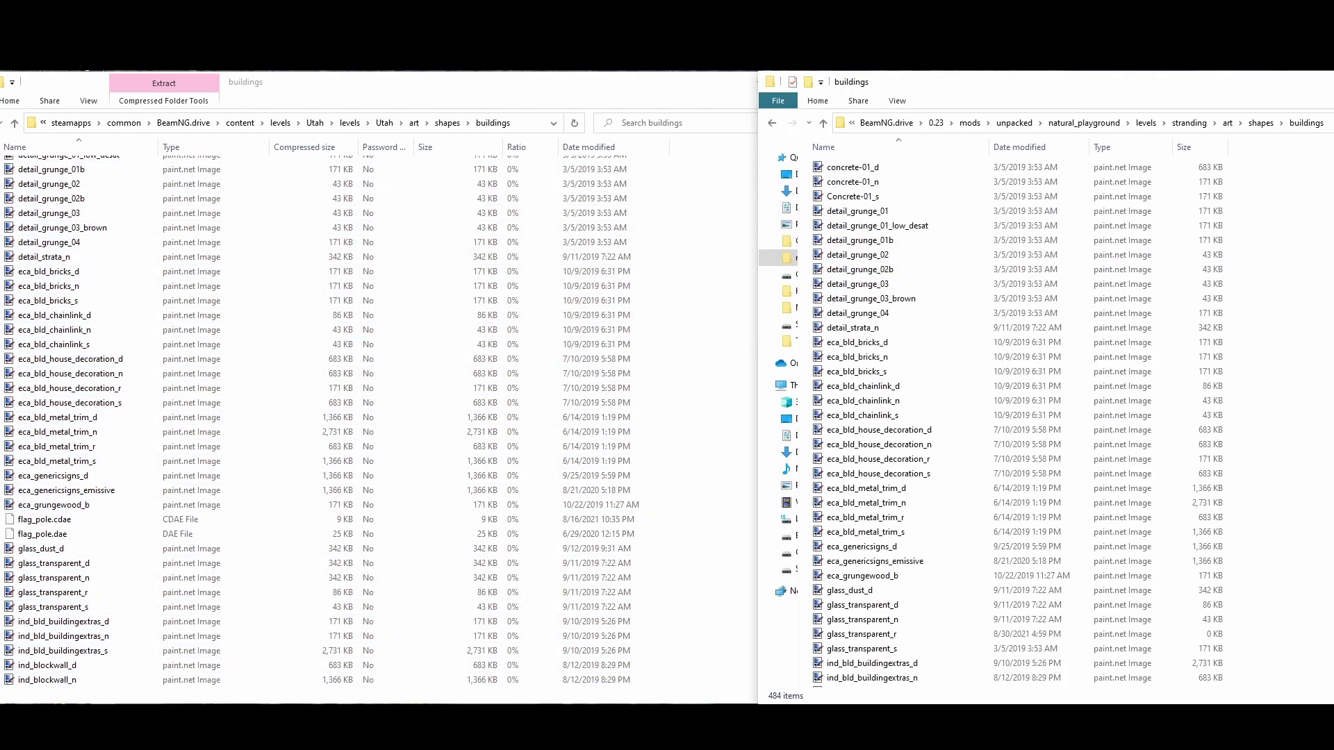
scroll(1170, 631, "down", 12)
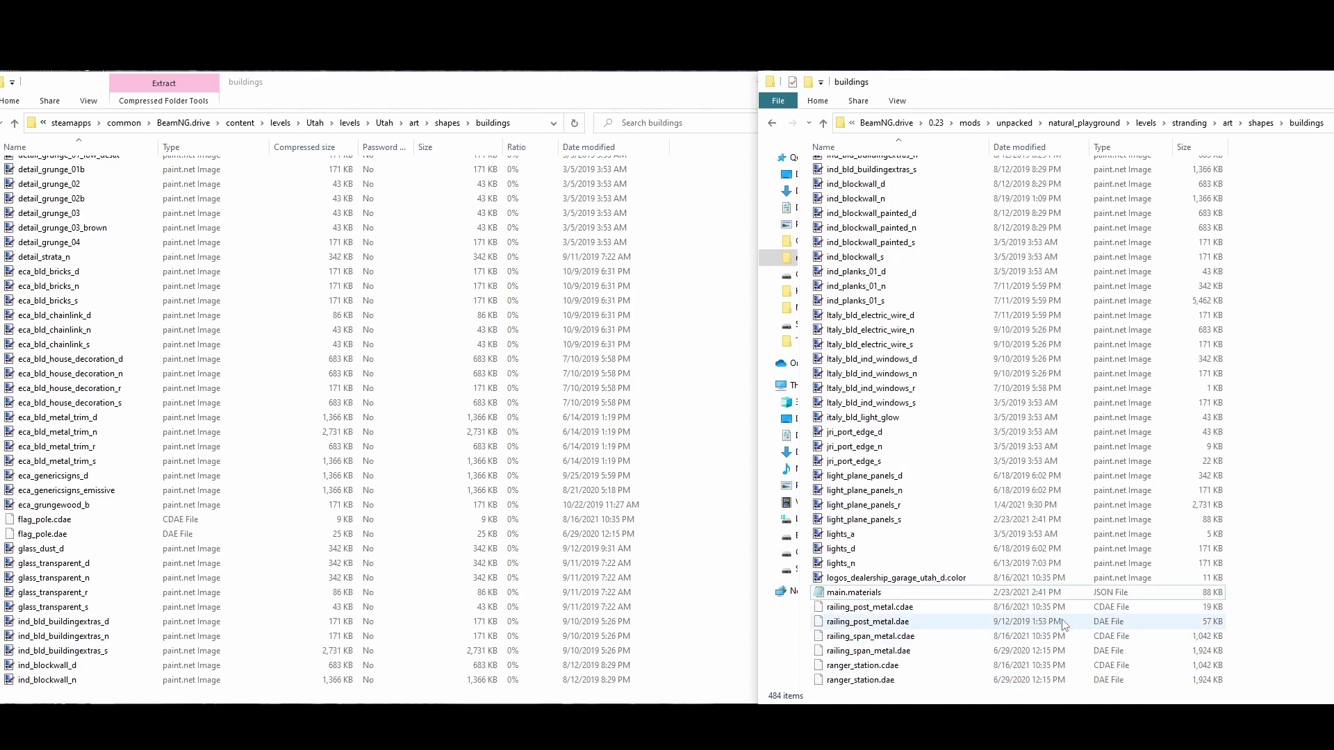
left_click(862, 595)
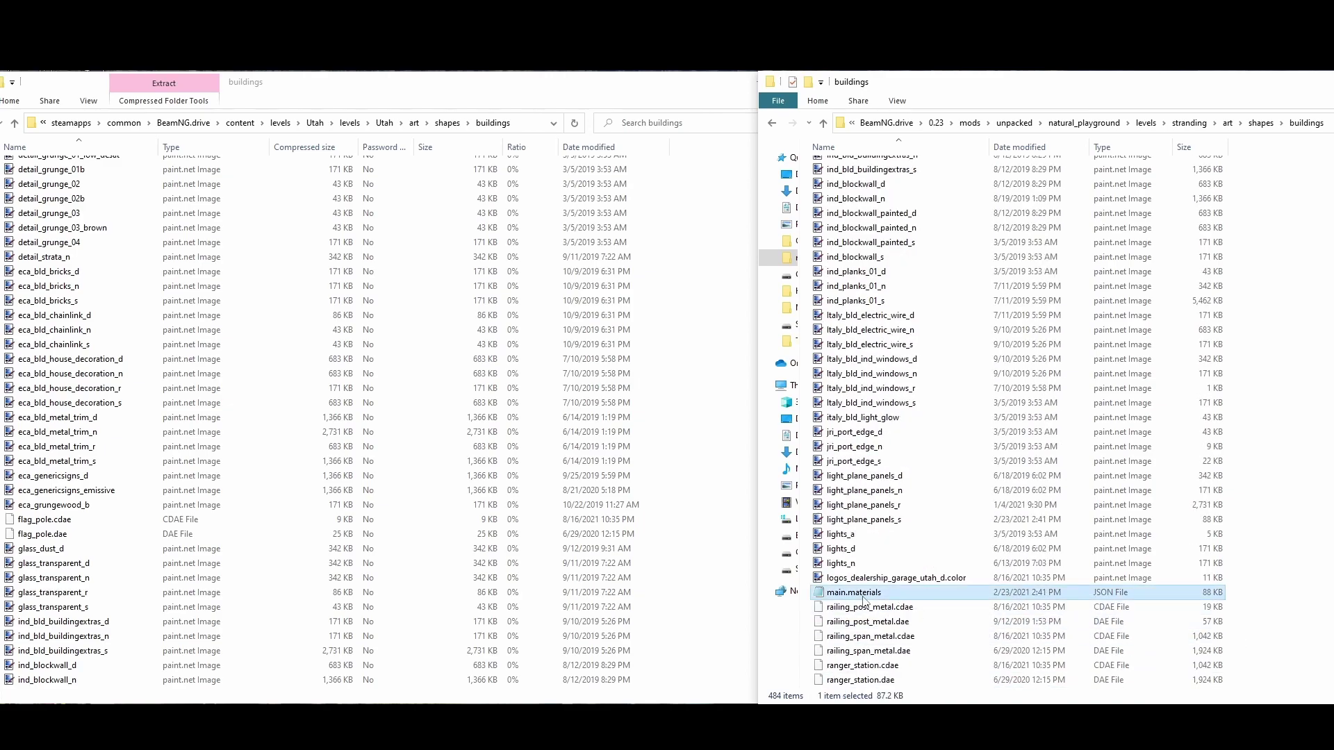
right_click(863, 598)
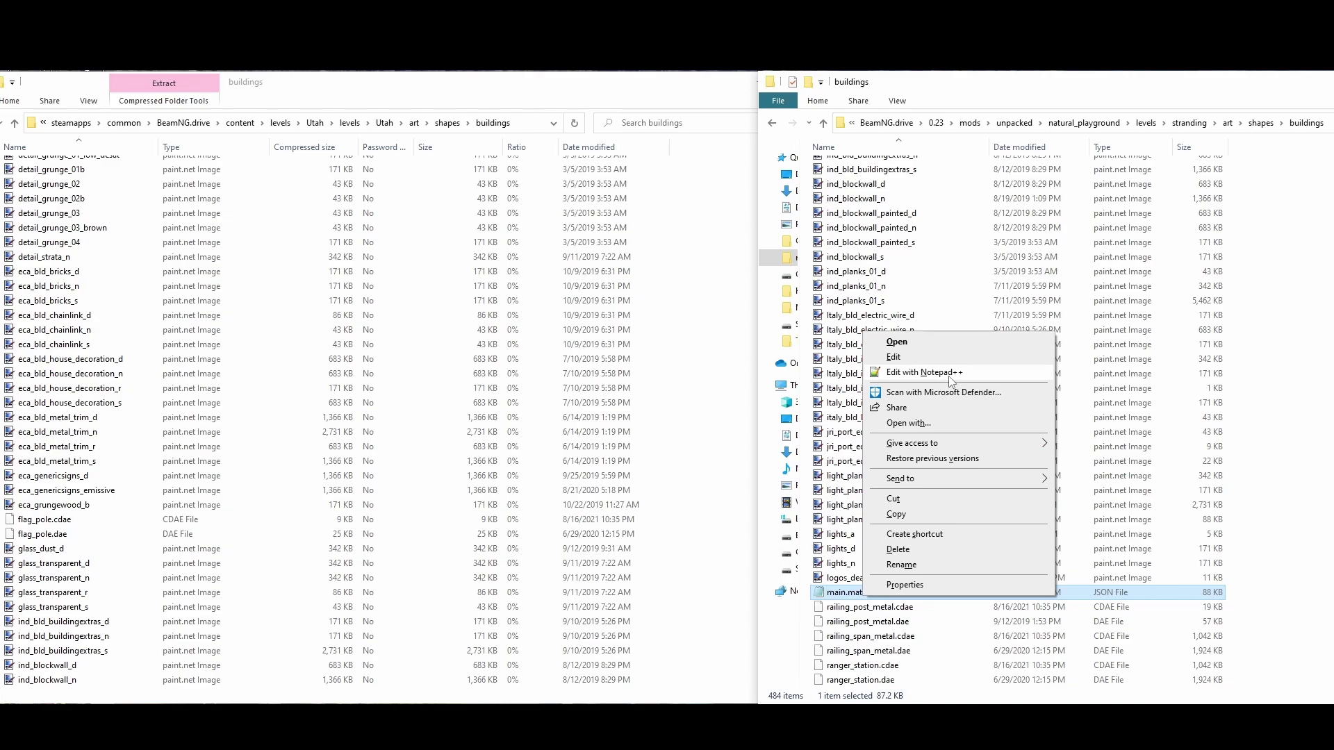
left_click(924, 373)
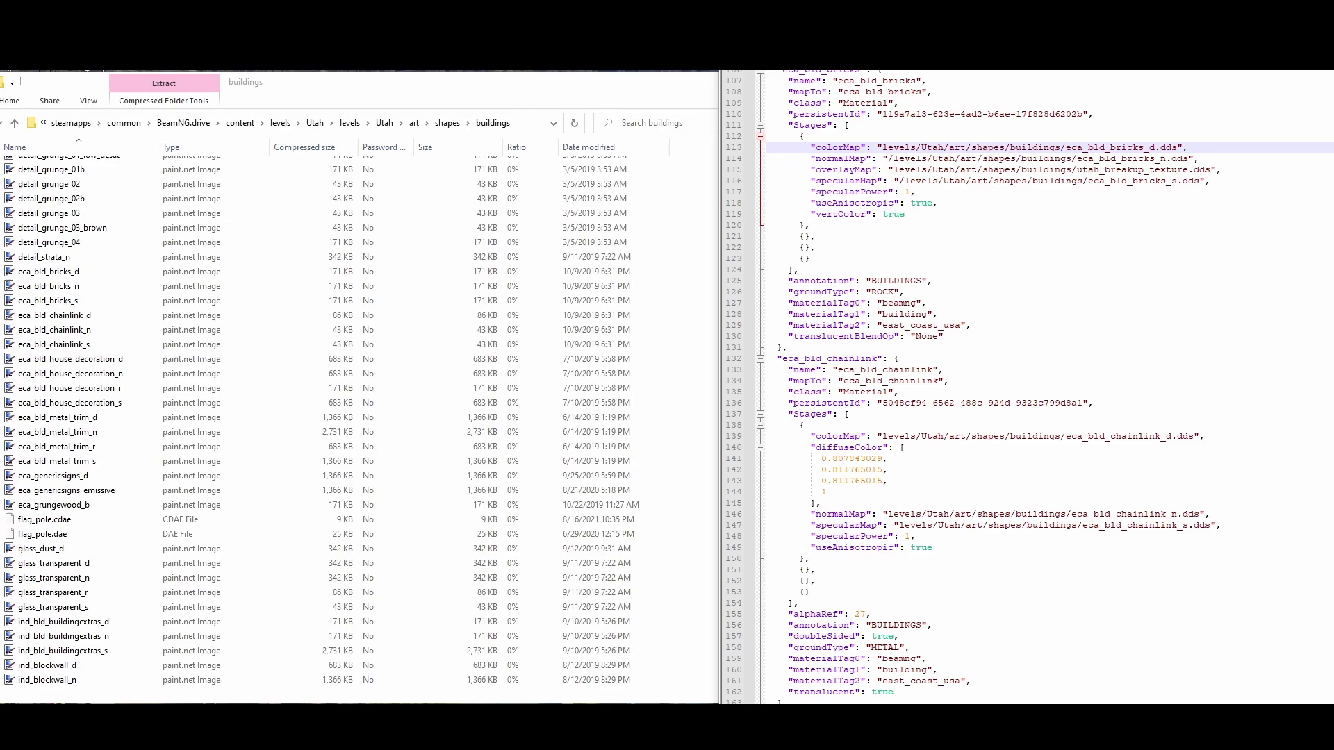
Replace every occurrence of "Utah" with "natural_playground" in the mod's main.materials file and save it
left_click_drag(883, 150, 1026, 149)
left_click(924, 150)
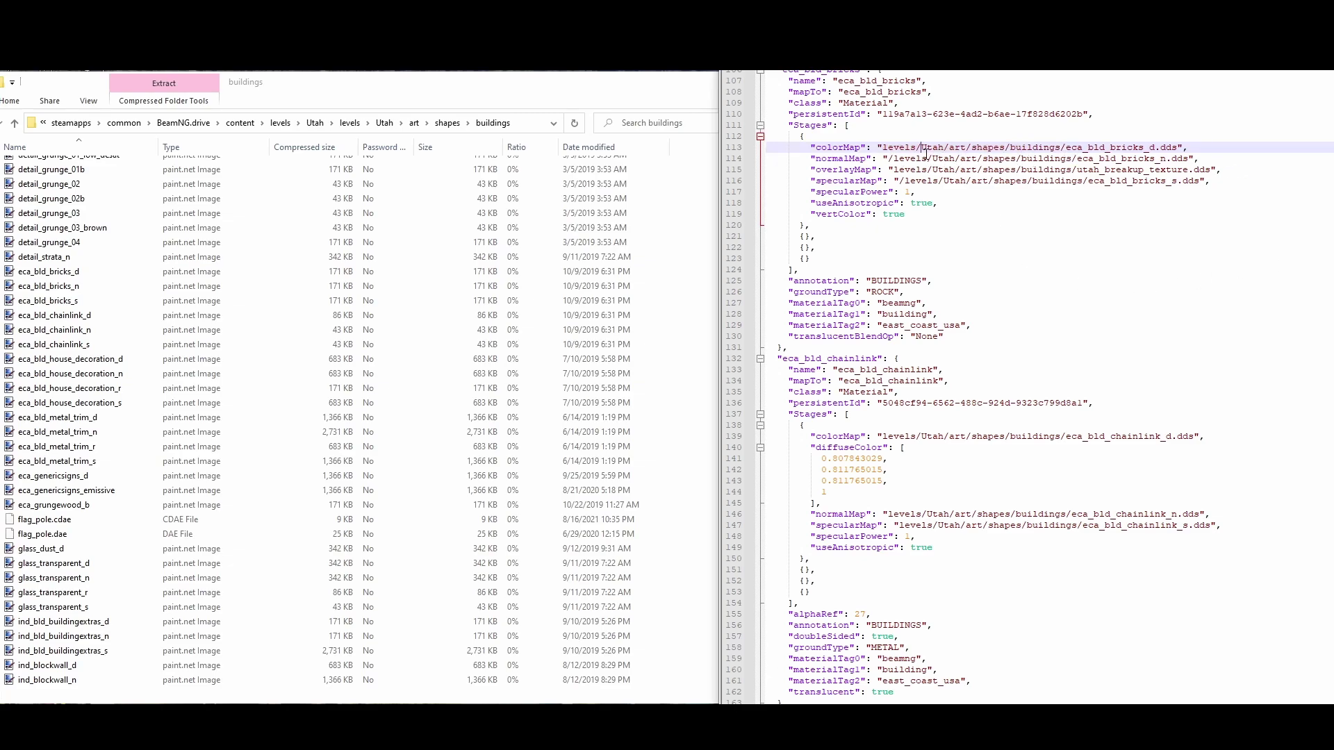
left_click_drag(924, 150, 942, 150)
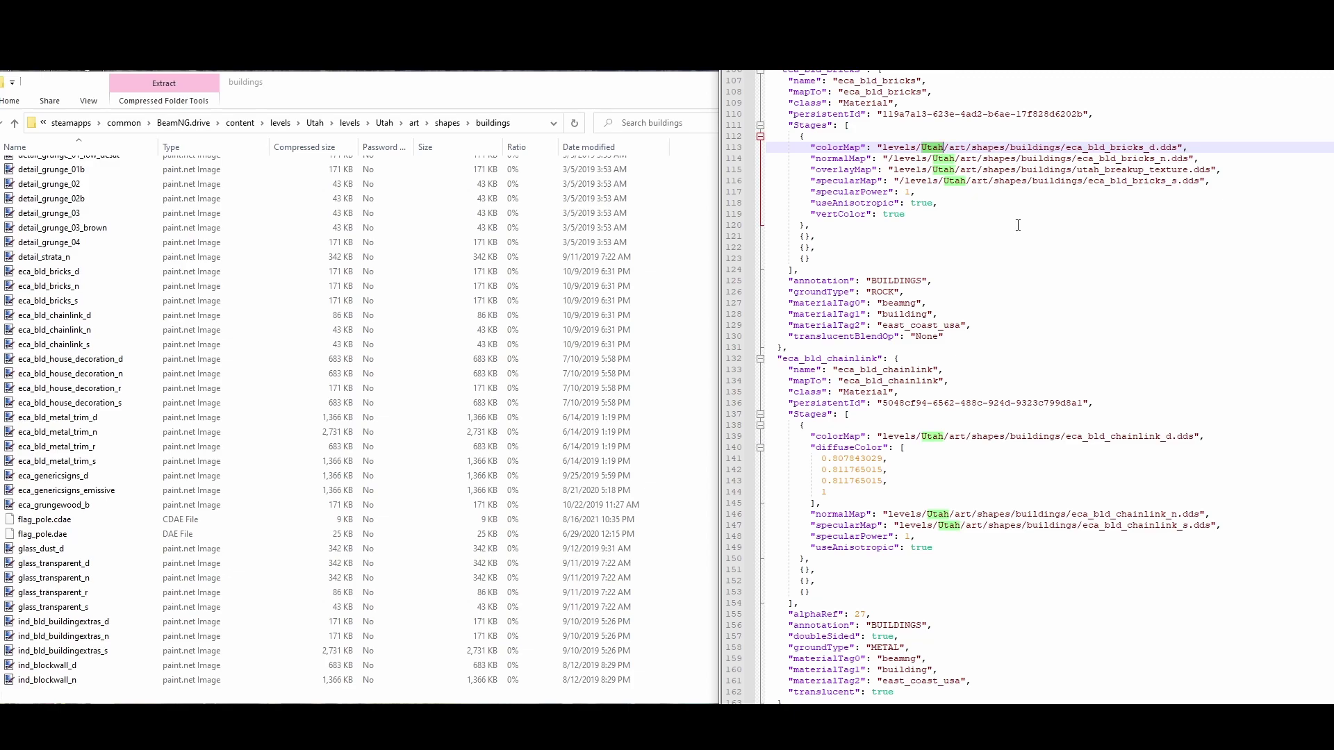
key("ctrl+F3")
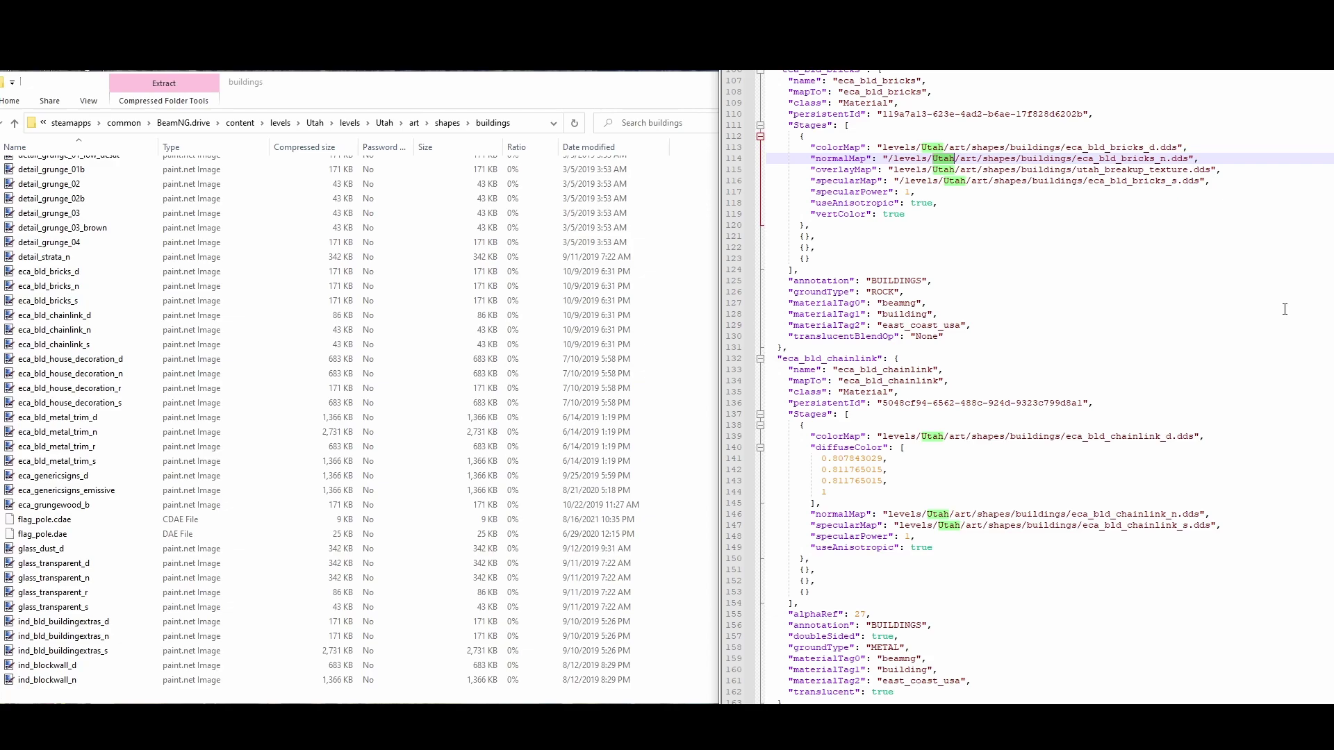
key("ctrl+f")
left_click(715, 353)
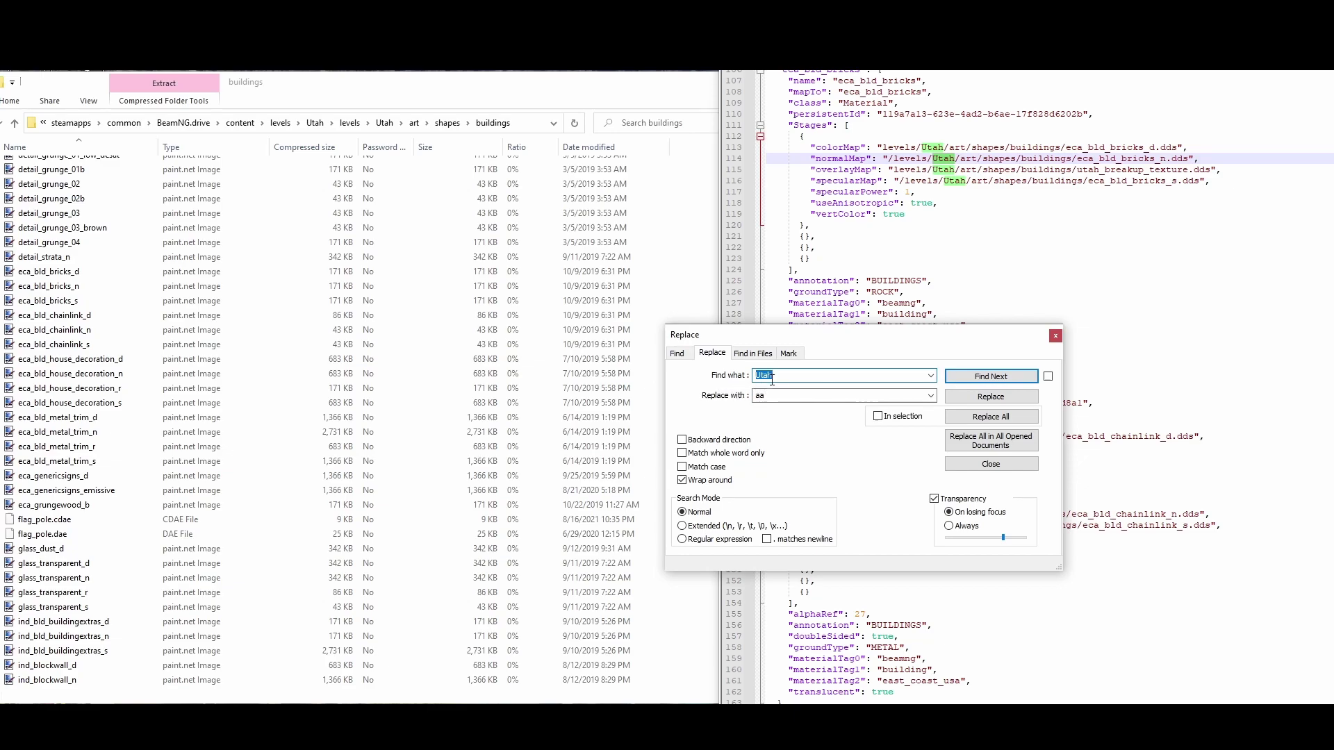
key("Tab")
type("natural_p")
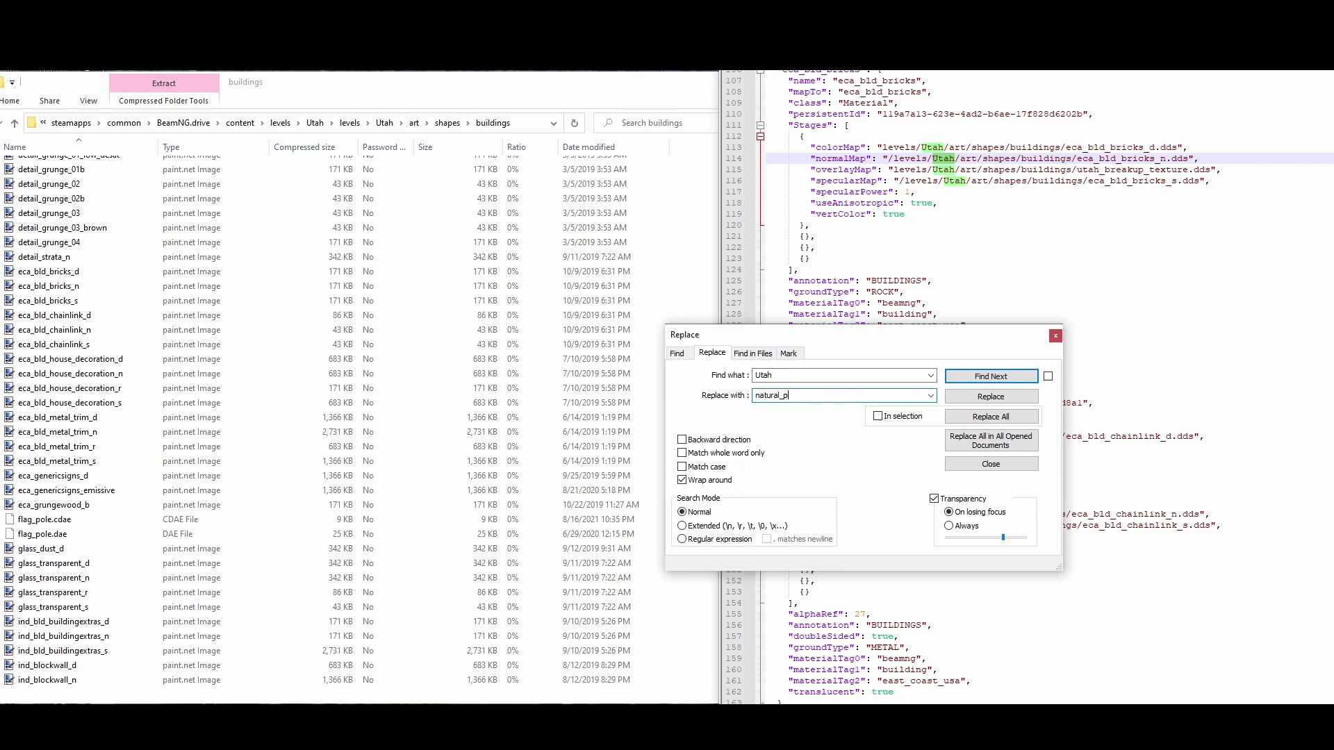
type("layground")
key("shift+Tab")
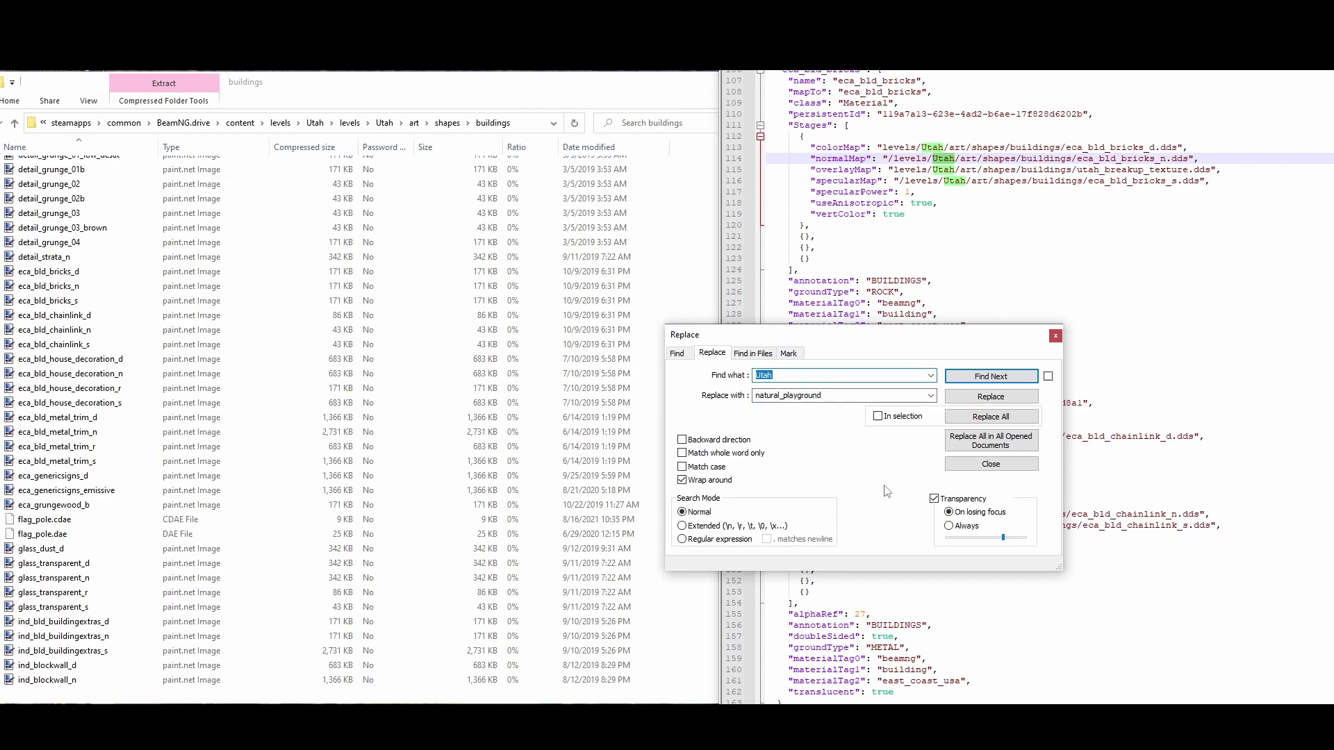
left_click(992, 417)
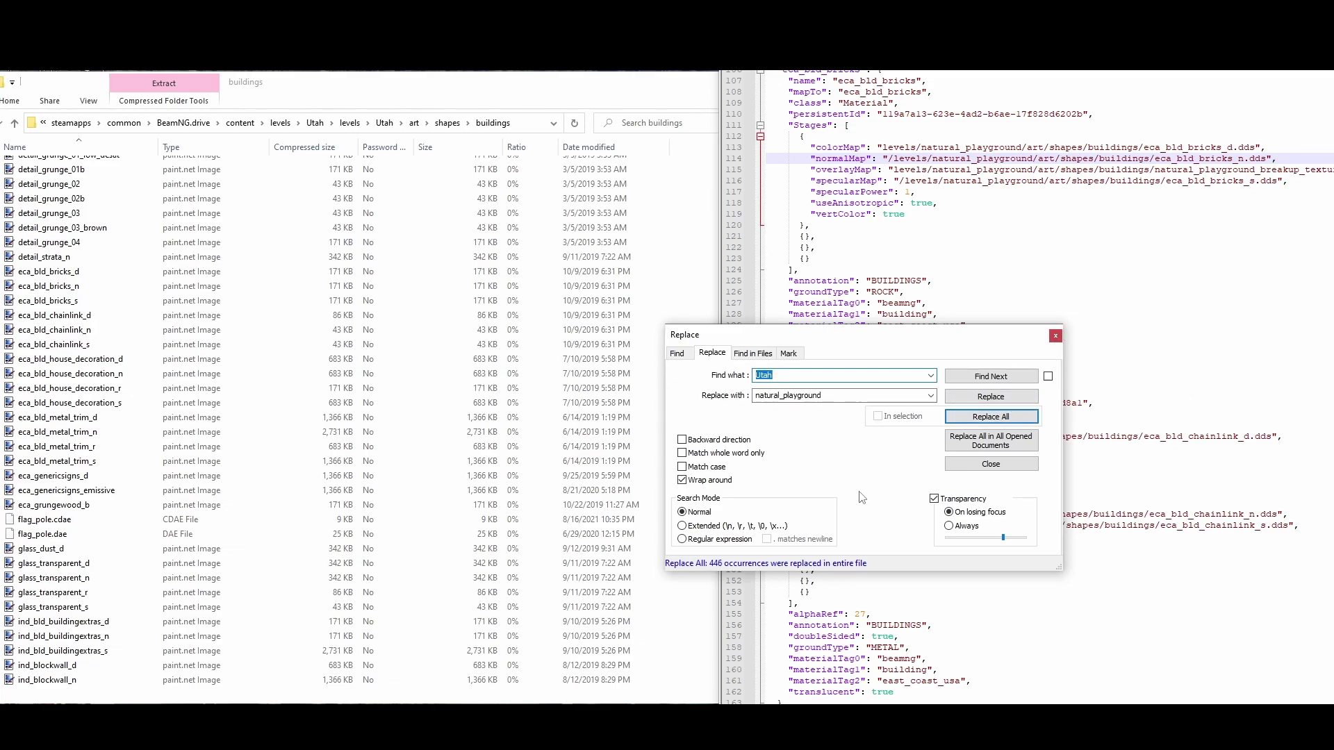
left_click(1055, 336)
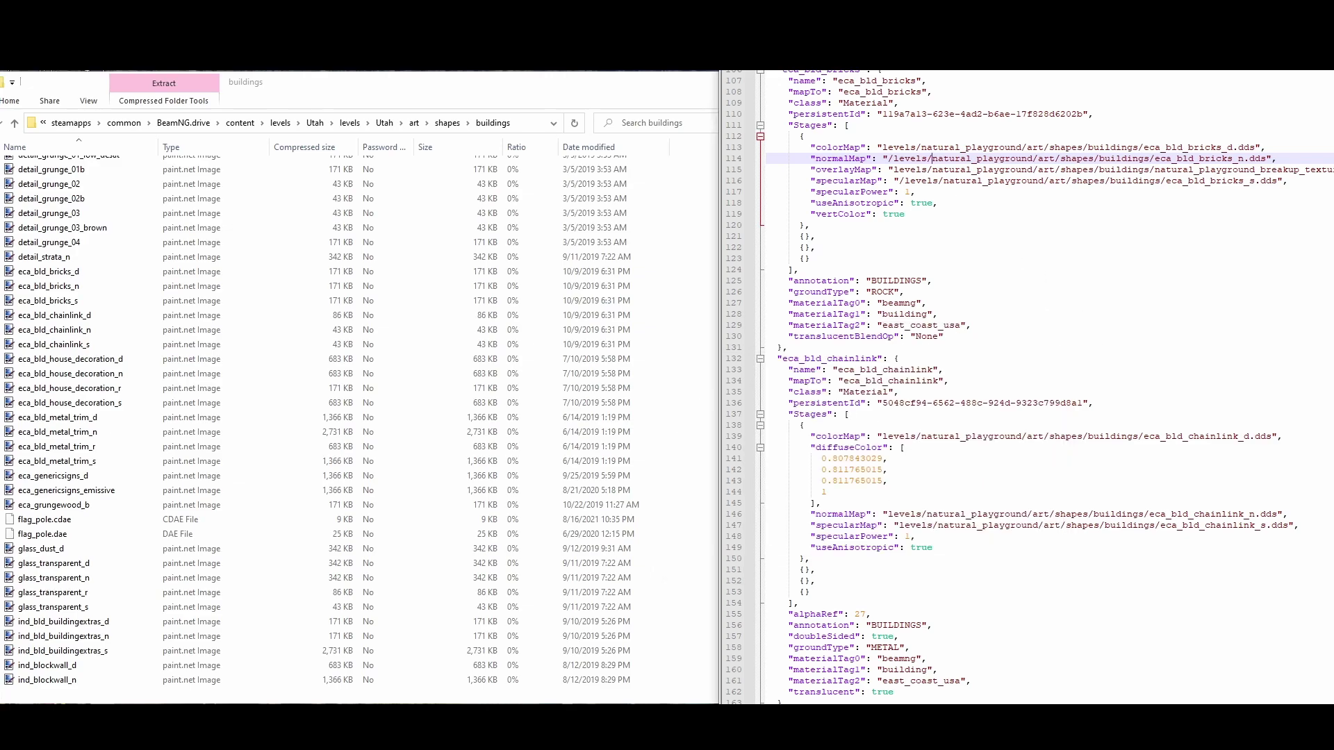
key("alt+Tab")
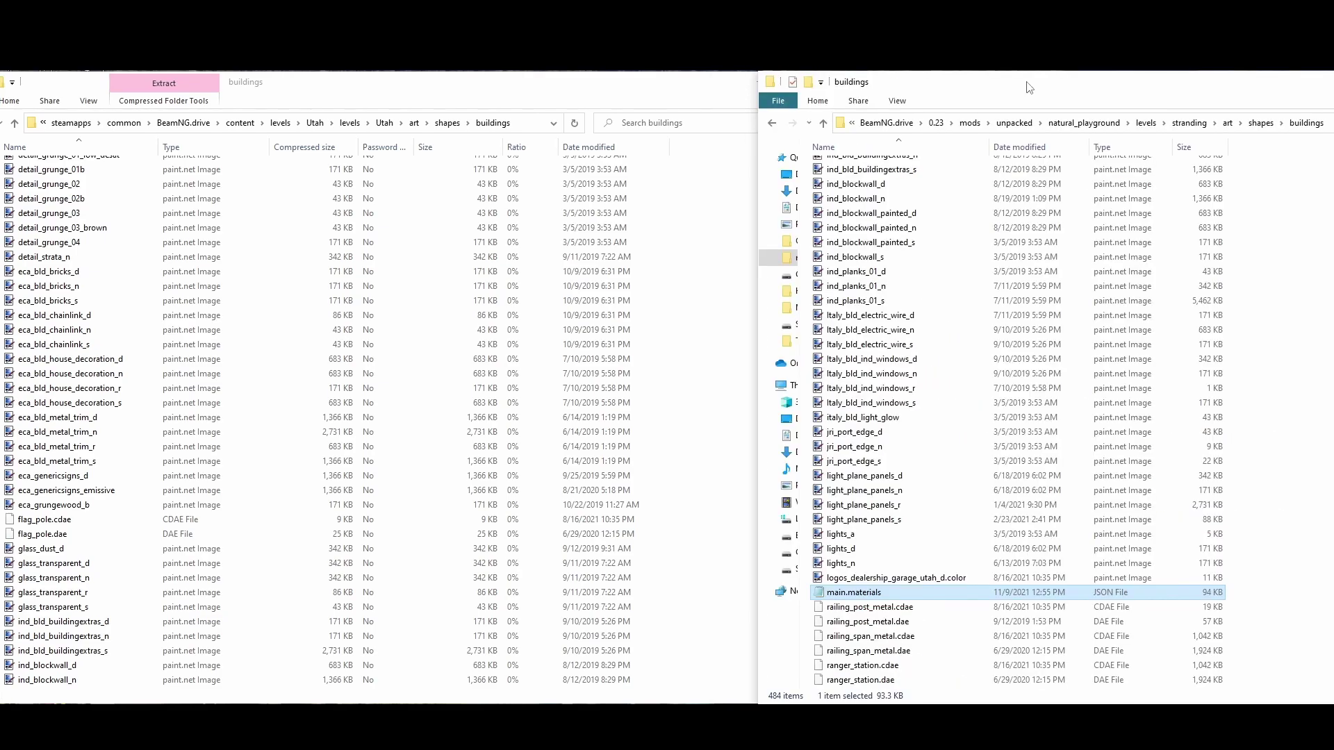